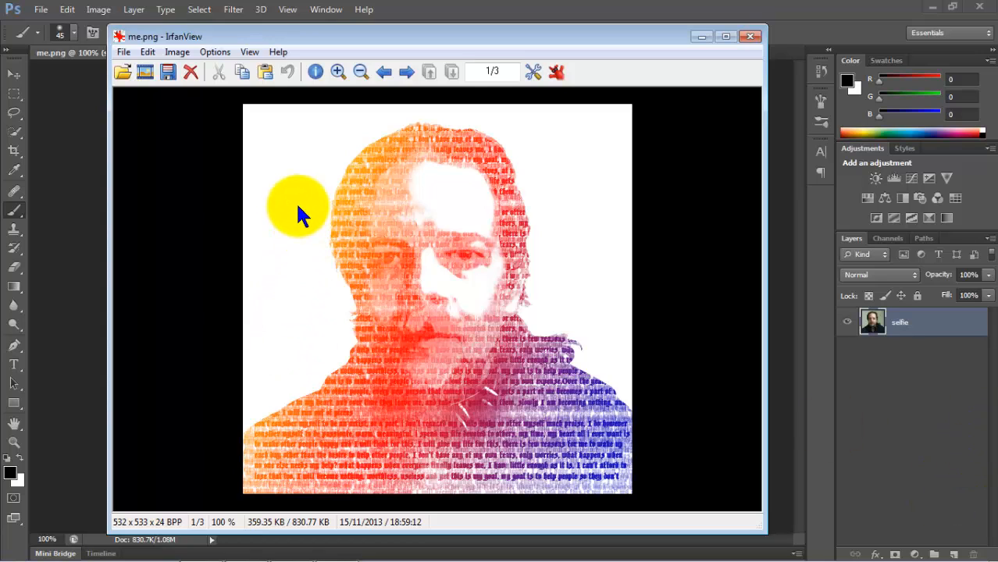
# Close the finished example image and select the selfie layer's shadows with Color Range.
pyautogui.click(749, 37)
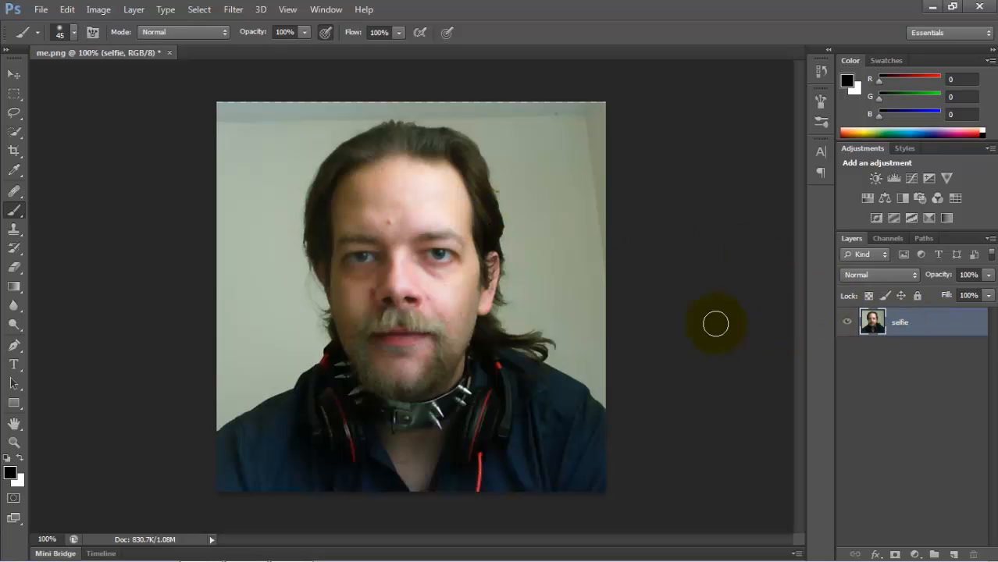
pyautogui.click(197, 9)
pyautogui.click(240, 136)
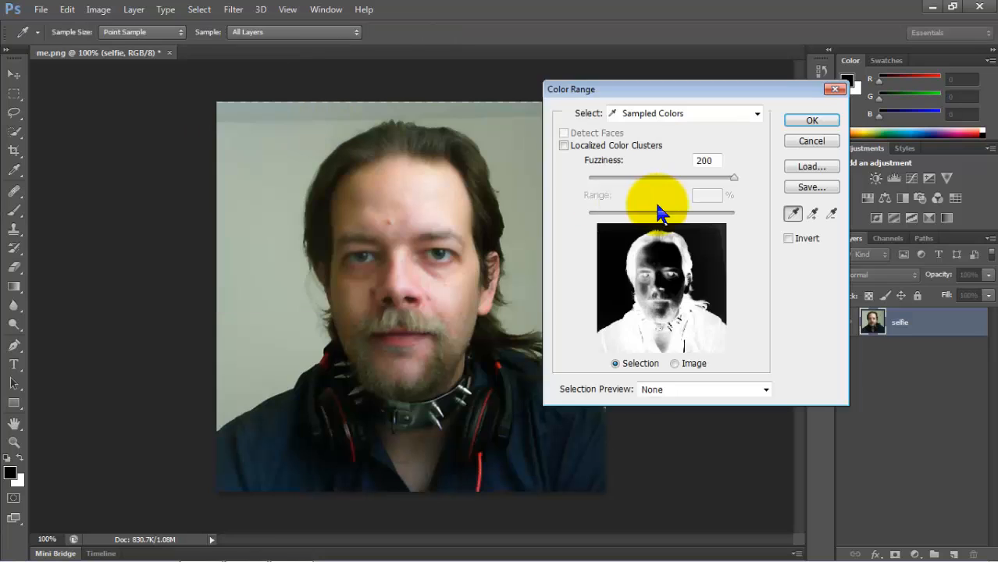
pyautogui.click(742, 115)
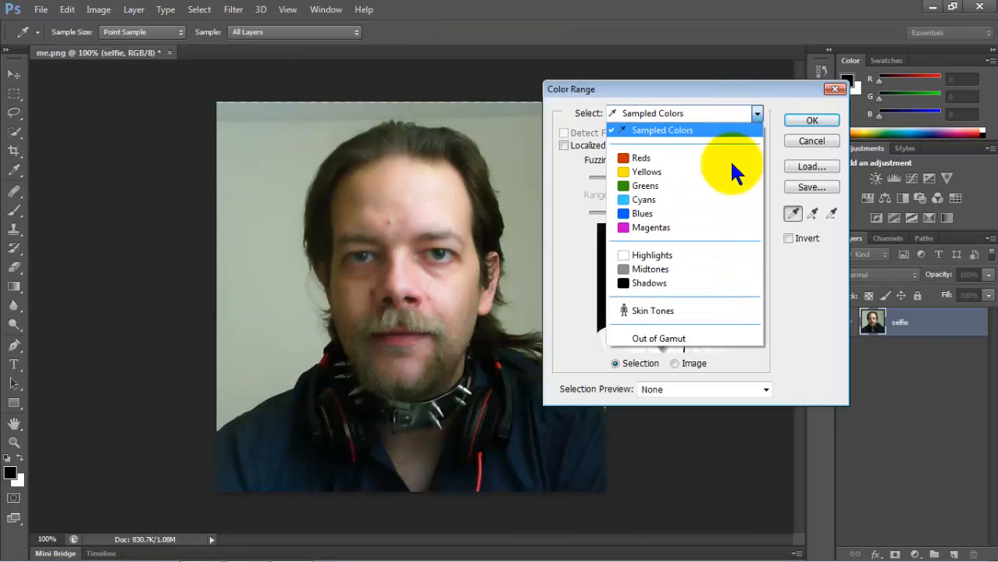
pyautogui.click(660, 282)
pyautogui.click(805, 119)
pyautogui.press('b')
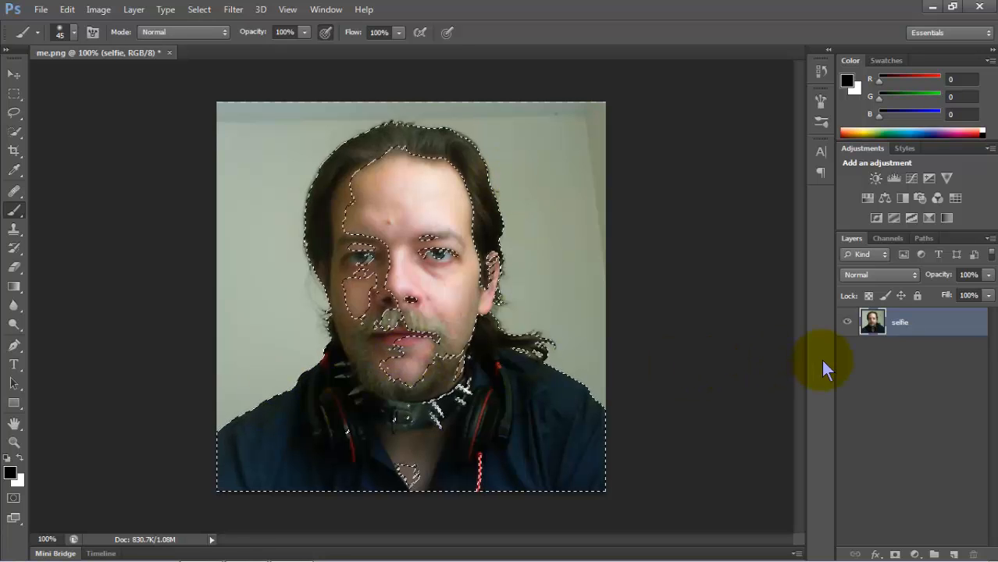
# Copy the selected shadows onto a new layer and check it with the selfie layer briefly hidden.
pyautogui.hotkey('ctrl', 'j')
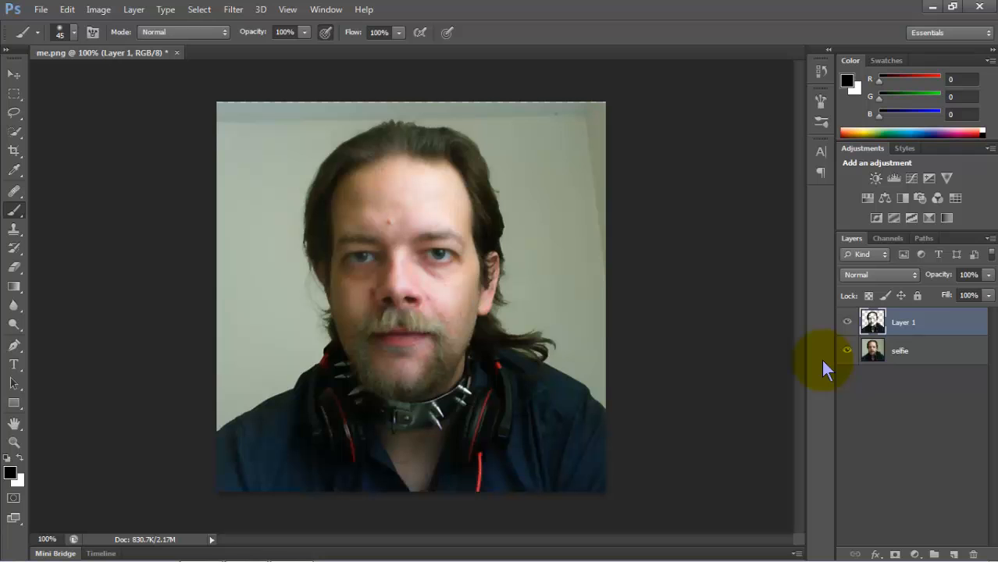
pyautogui.click(847, 356)
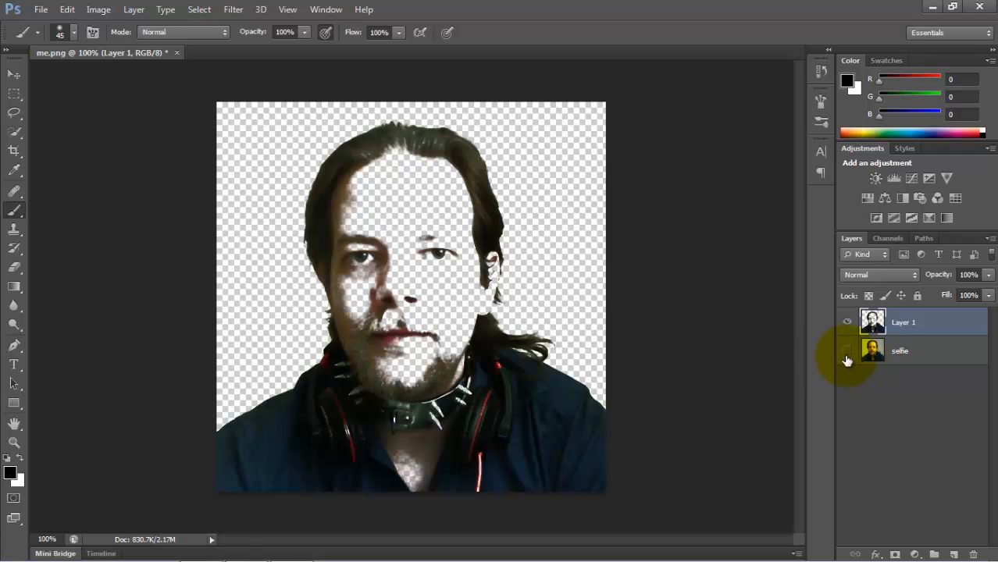
pyautogui.click(849, 352)
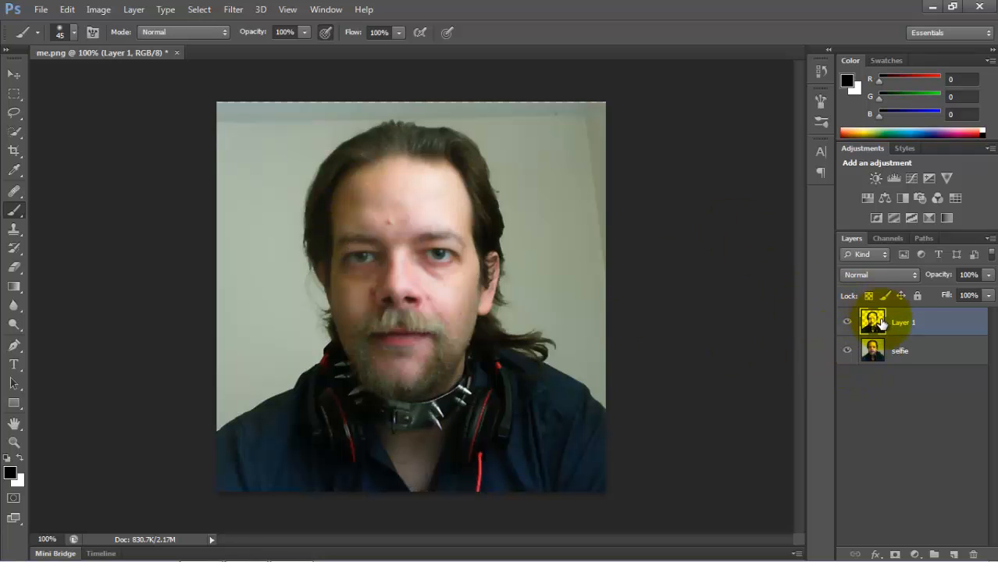
# Select the midtones of the selfie layer with Color Range.
pyautogui.click(887, 357)
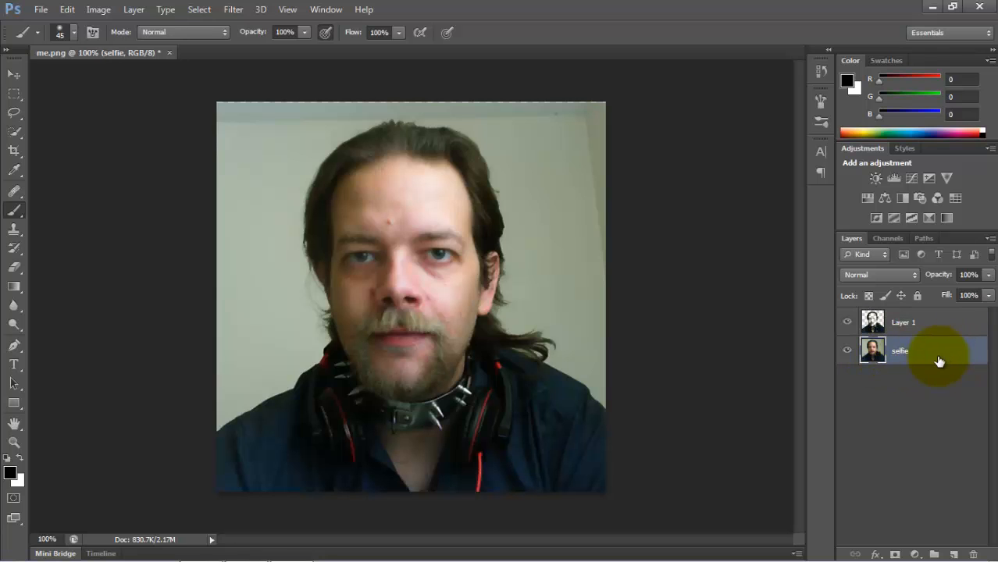
pyautogui.click(199, 10)
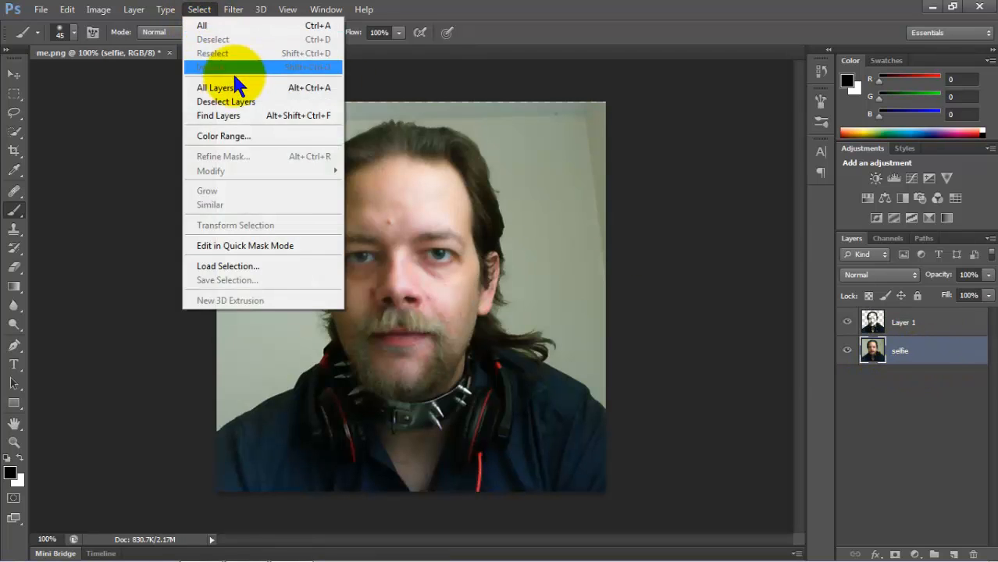
pyautogui.click(248, 137)
pyautogui.click(740, 118)
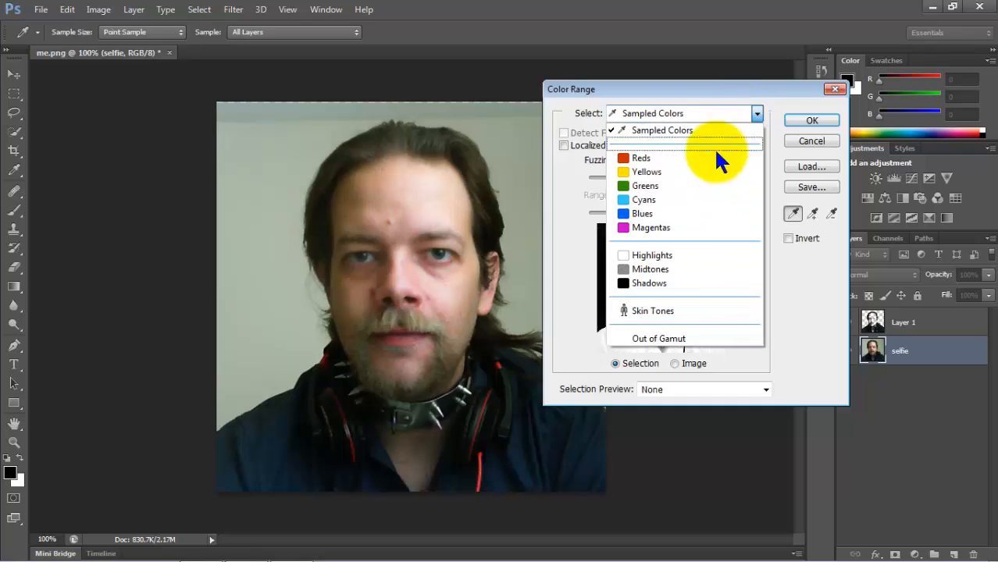
pyautogui.click(669, 271)
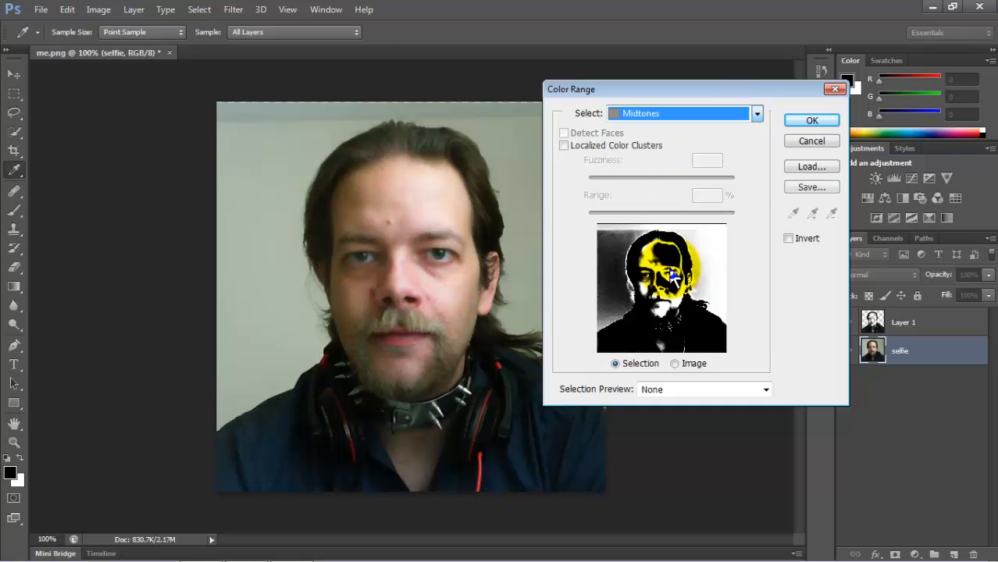
pyautogui.click(792, 119)
pyautogui.press('b')
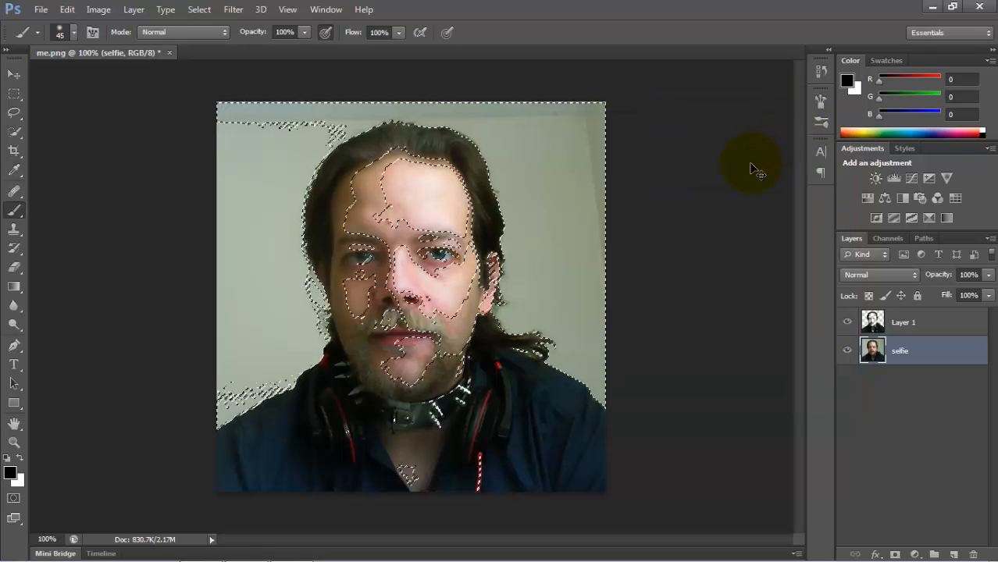
# Copy the selected midtones onto a new layer and check it with the other layers briefly hidden.
pyautogui.hotkey('ctrl', 'j')
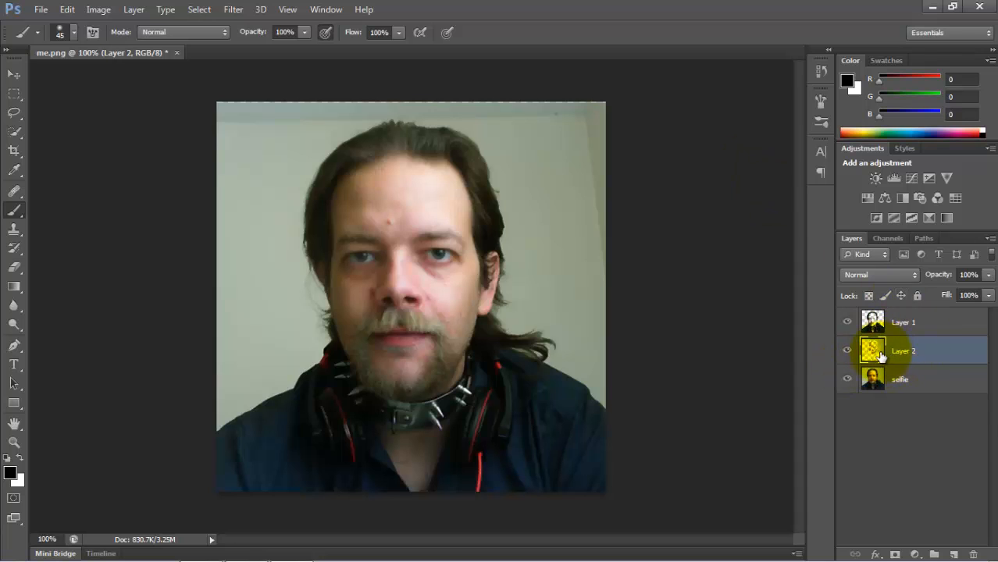
pyautogui.click(847, 322)
pyautogui.click(847, 379)
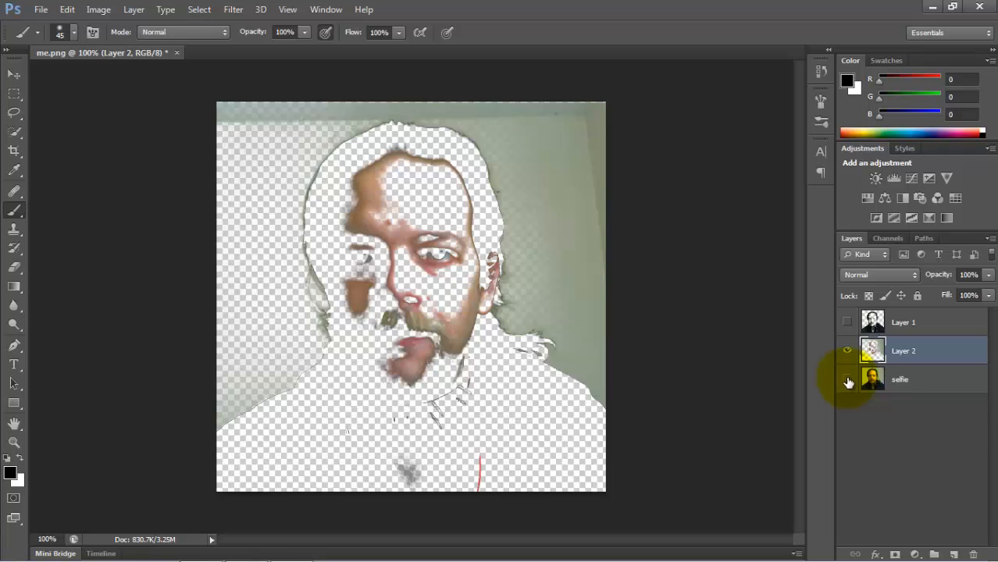
pyautogui.click(847, 381)
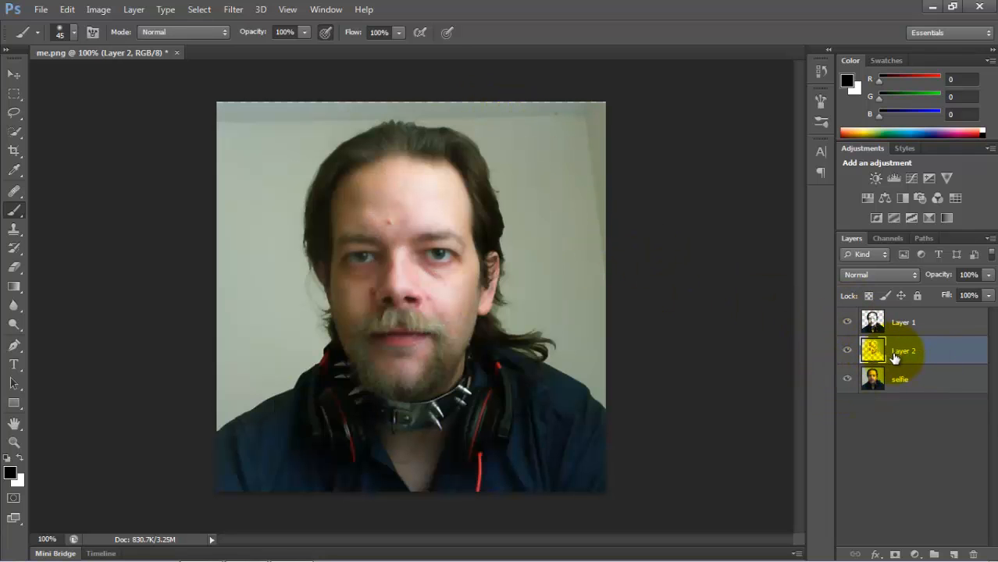
# Fill the midtones layer with 50% Gray at 100% opacity, preserving its transparency.
pyautogui.hotkey('shift', 'F5')
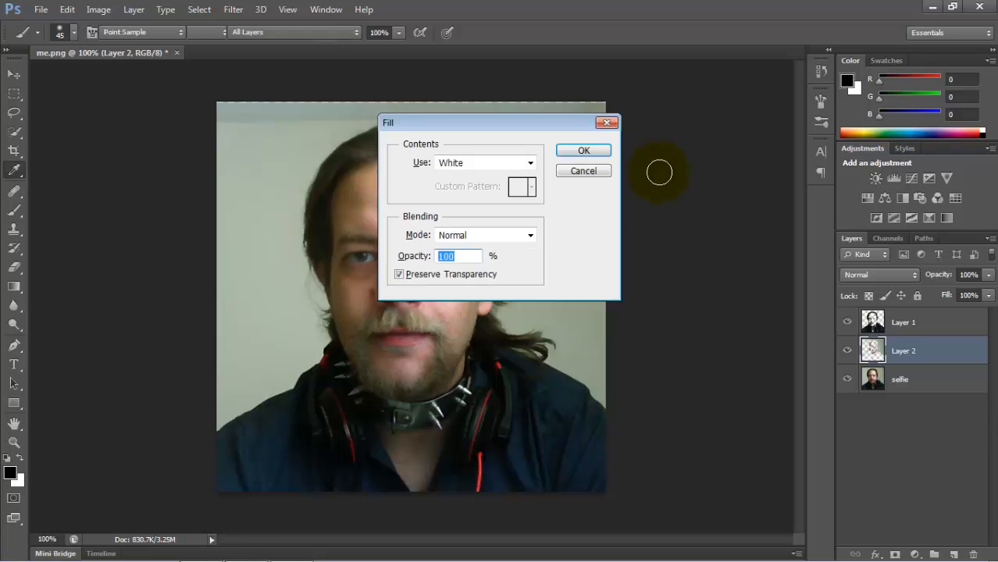
pyautogui.click(517, 163)
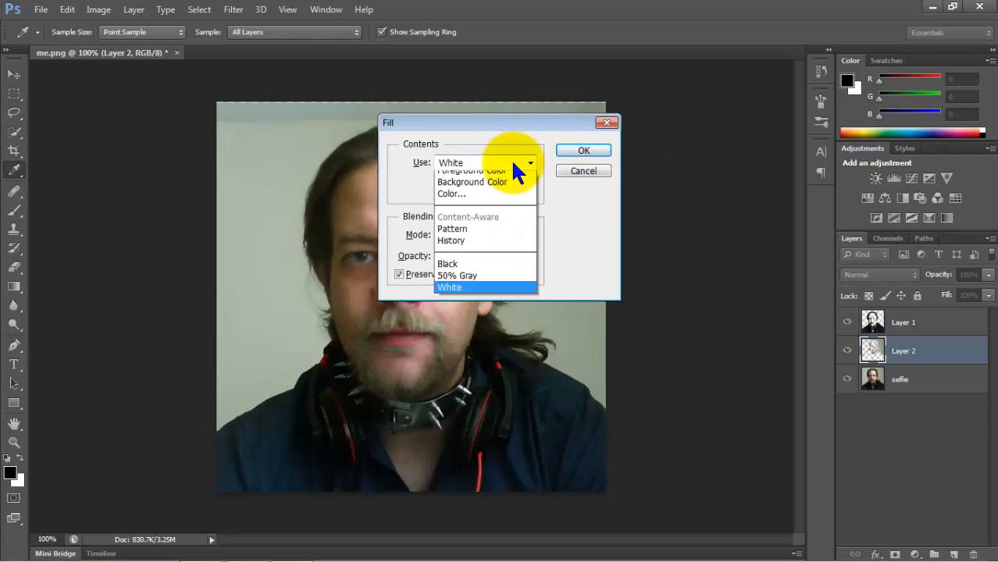
pyautogui.click(497, 284)
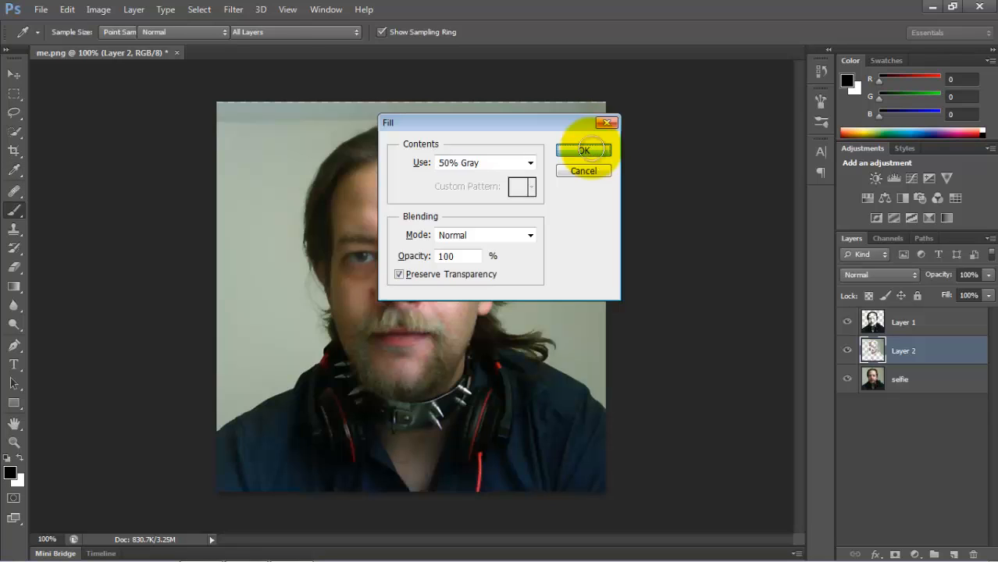
pyautogui.click(585, 151)
pyautogui.press('b')
# Fill the shadows layer with black, preserving its transparency.
pyautogui.click(873, 321)
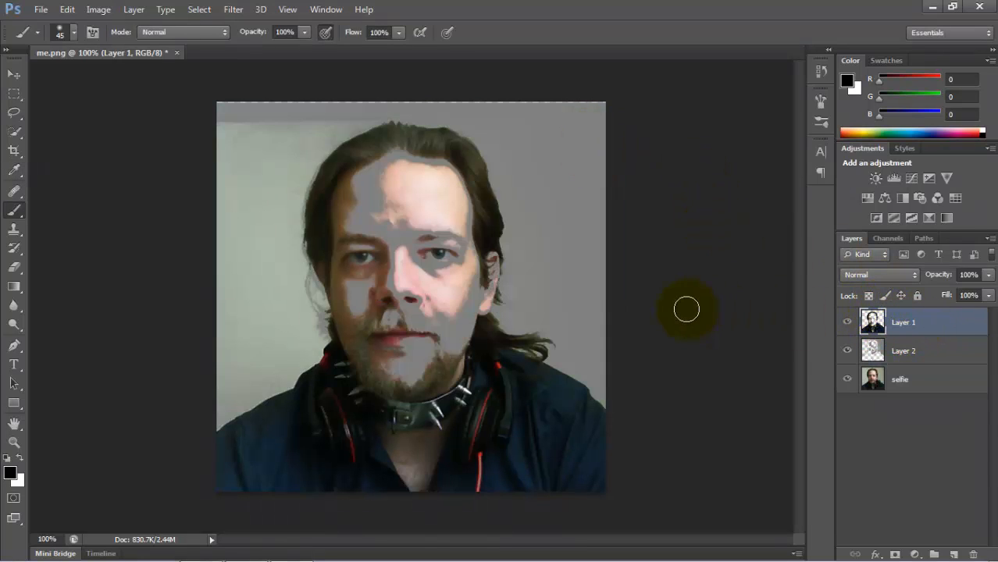
pyautogui.hotkey('shift', 'BackSpace')
pyautogui.click(527, 162)
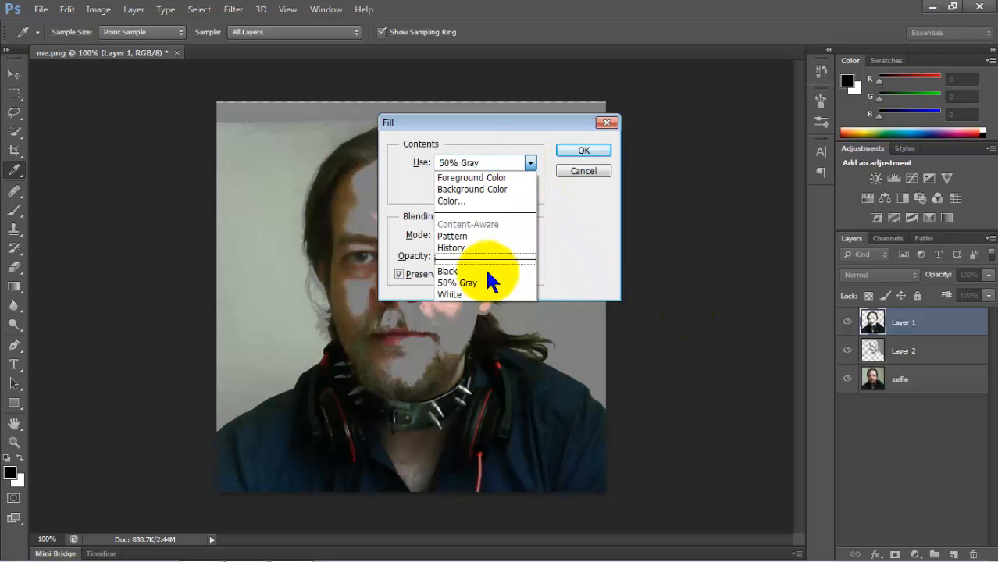
pyautogui.click(479, 269)
pyautogui.click(584, 150)
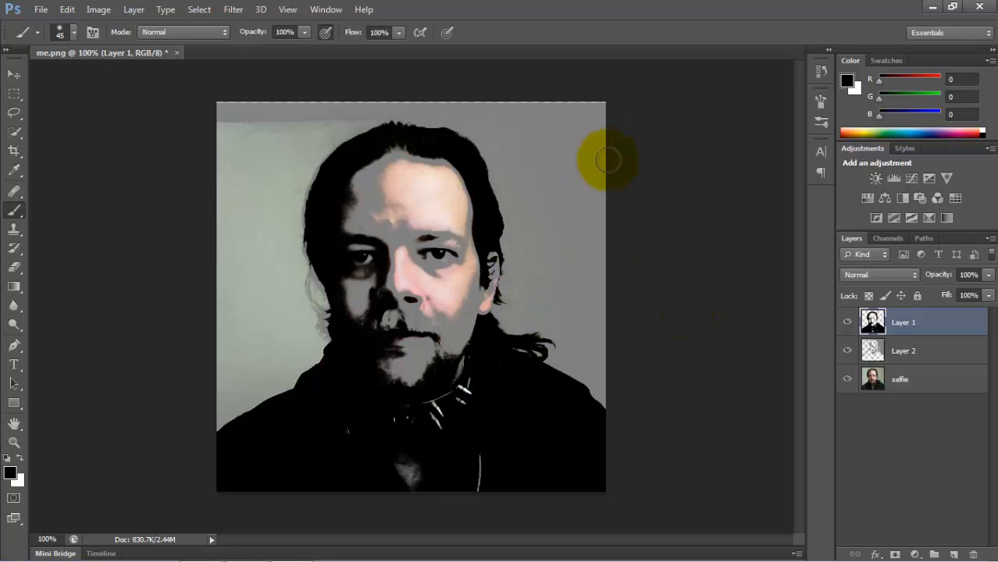
# Hide the selfie layer and merge the shadows and midtones layers into one.
pyautogui.click(847, 380)
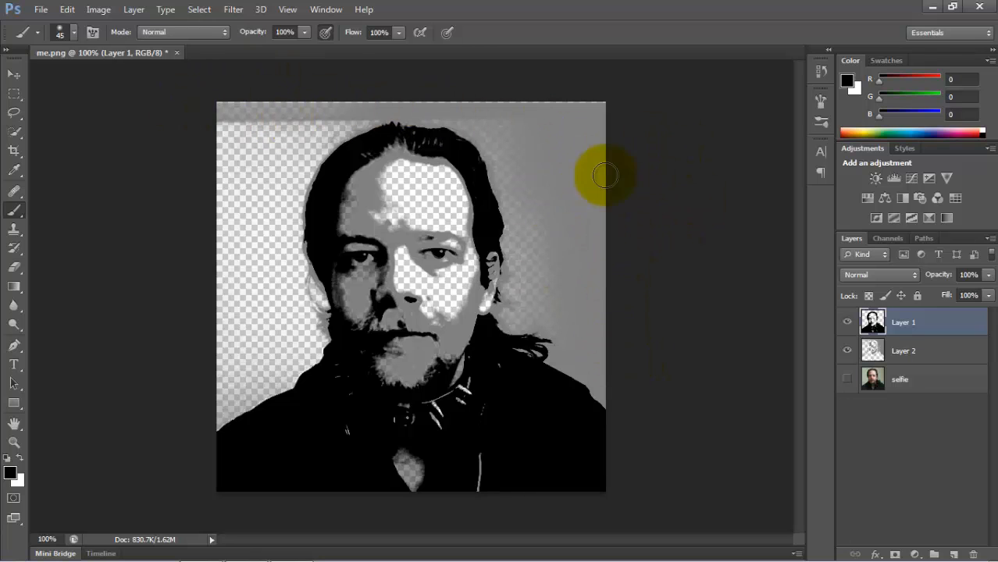
pyautogui.click(847, 379)
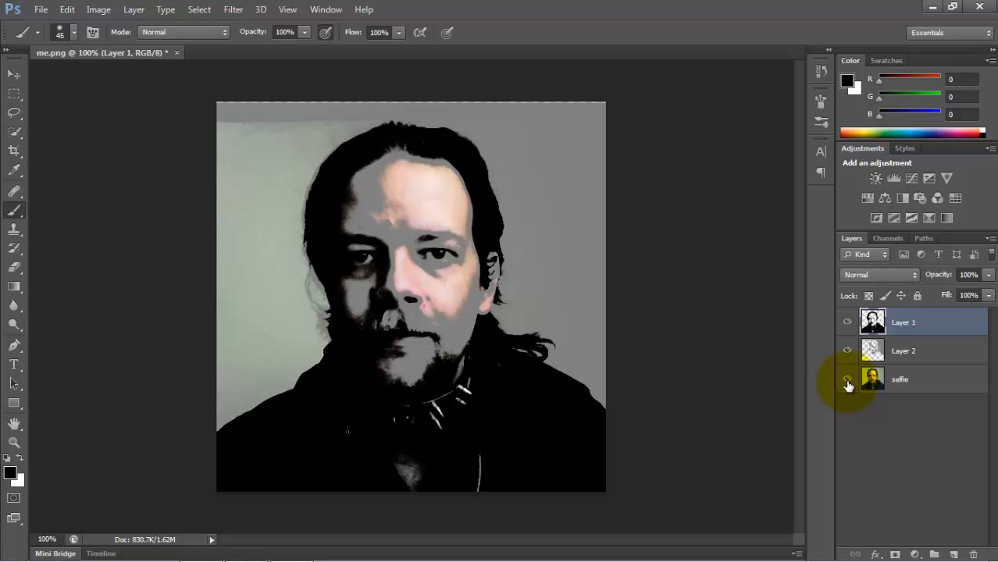
pyautogui.click(846, 381)
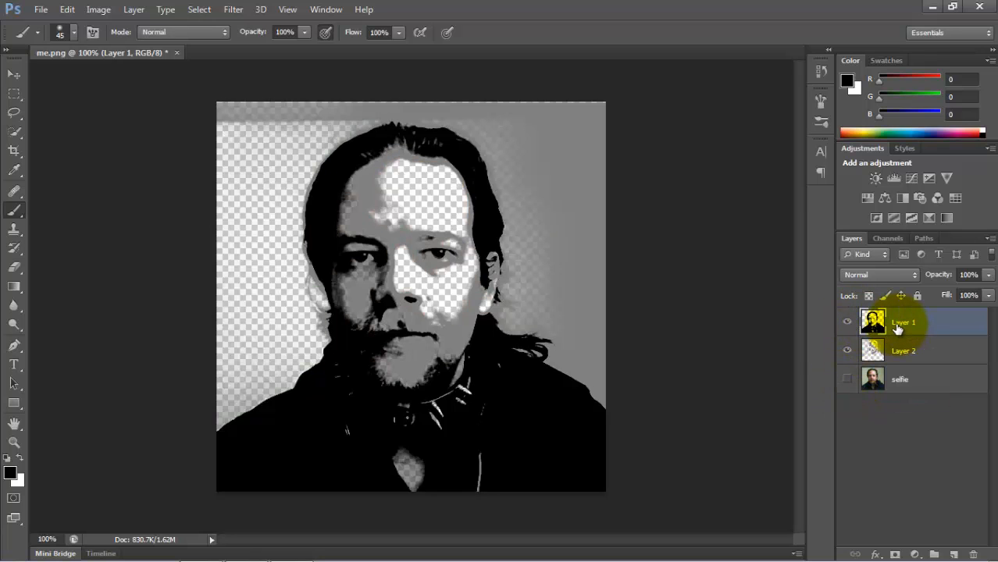
pyautogui.keyDown('shift'); pyautogui.click(903, 351); pyautogui.keyUp('shift')
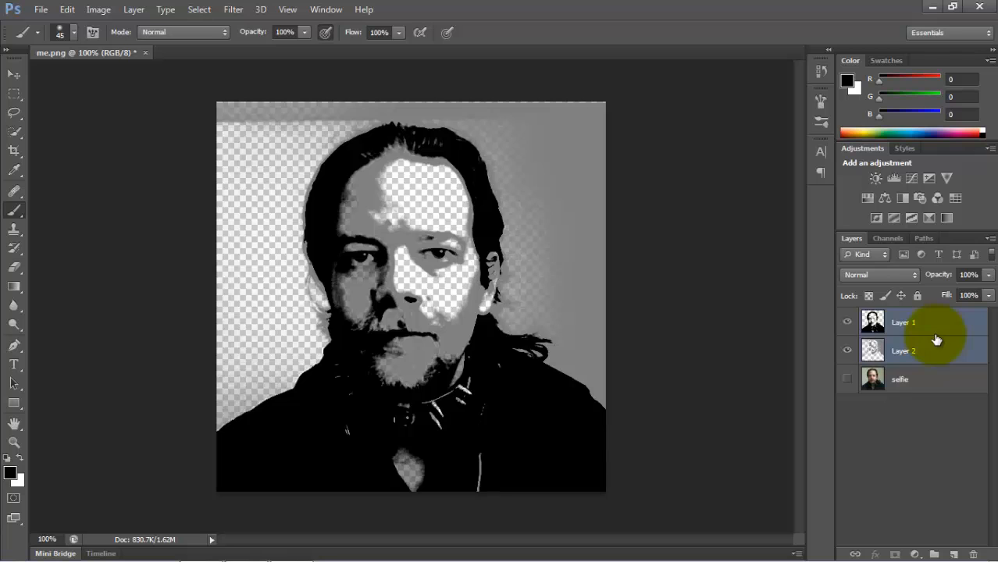
pyautogui.hotkey('ctrl', 'e')
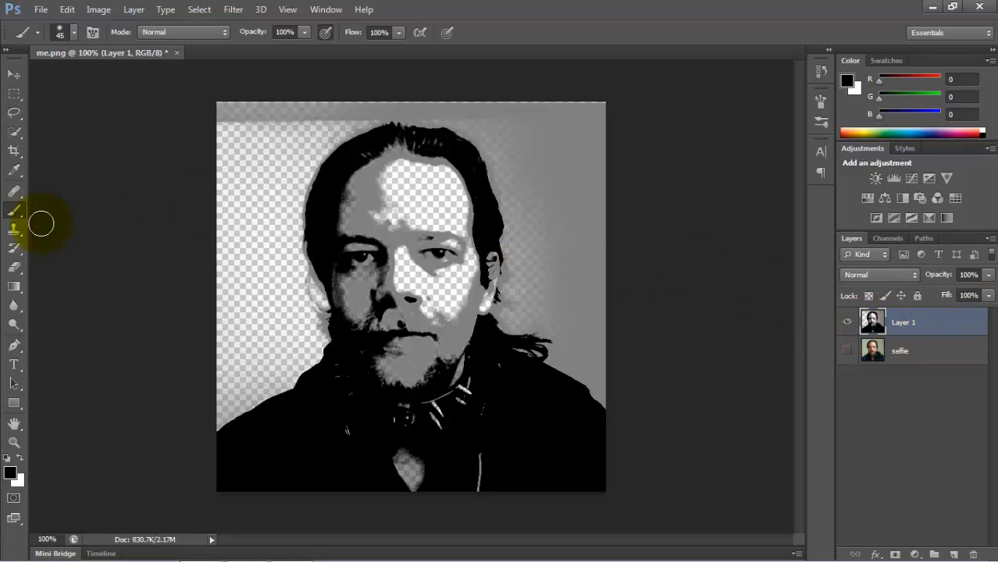
# Switch to the Eraser with a hard round brush and enlarge it to 90 px.
pyautogui.click(14, 267)
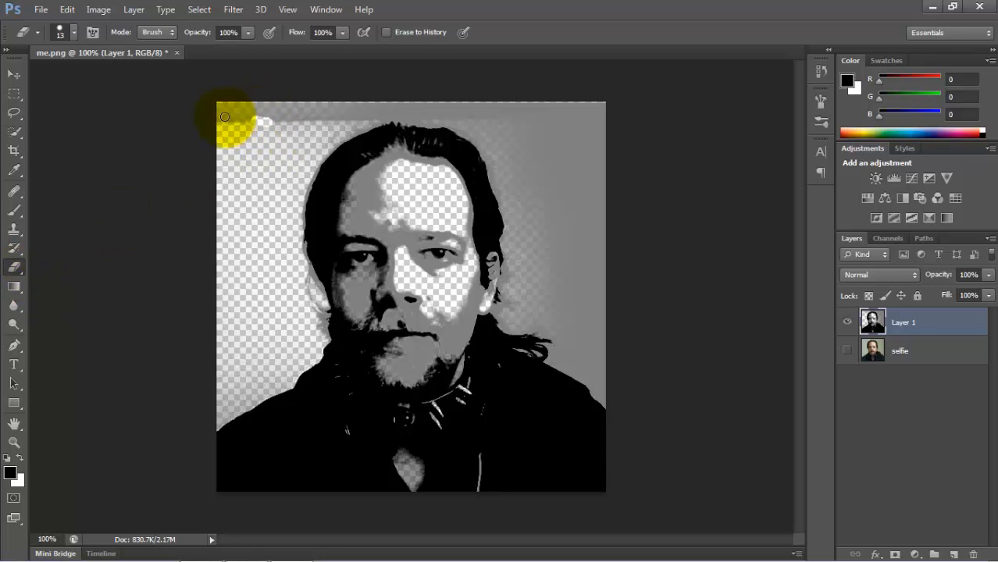
pyautogui.click(72, 33)
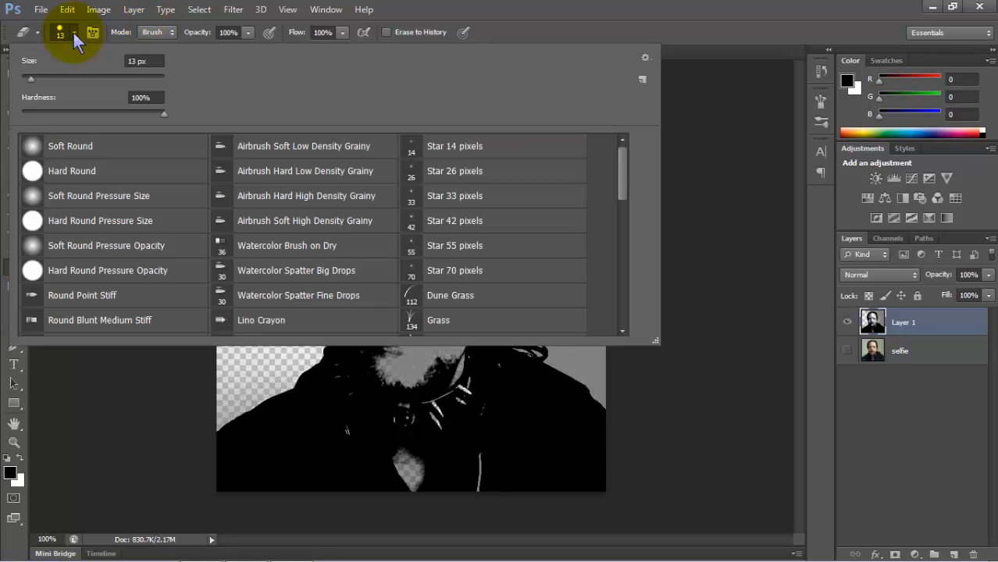
pyautogui.click(698, 192)
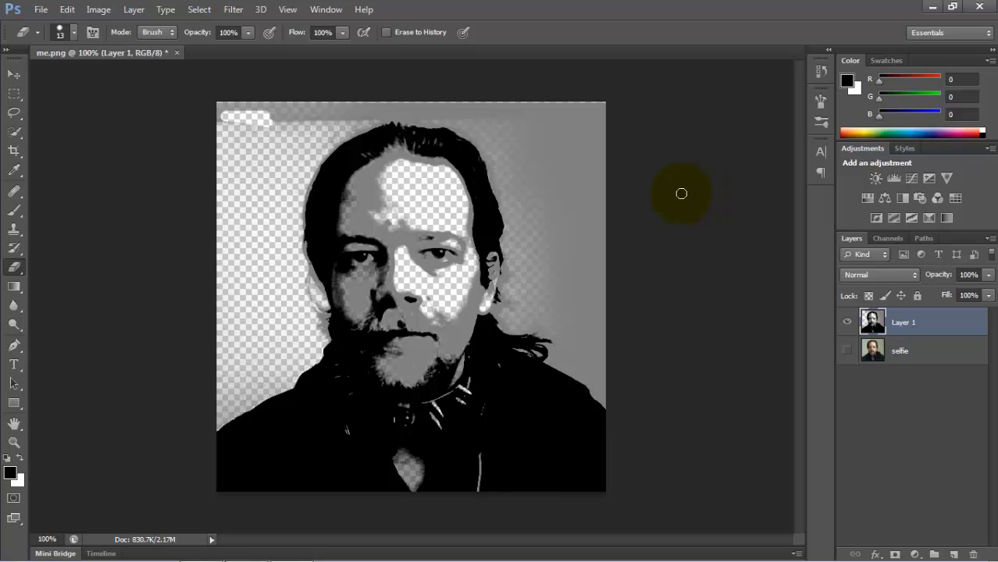
pyautogui.press(']')
pyautogui.press(']')
pyautogui.press(']')
pyautogui.press(']')
pyautogui.press(']')
pyautogui.press(']')
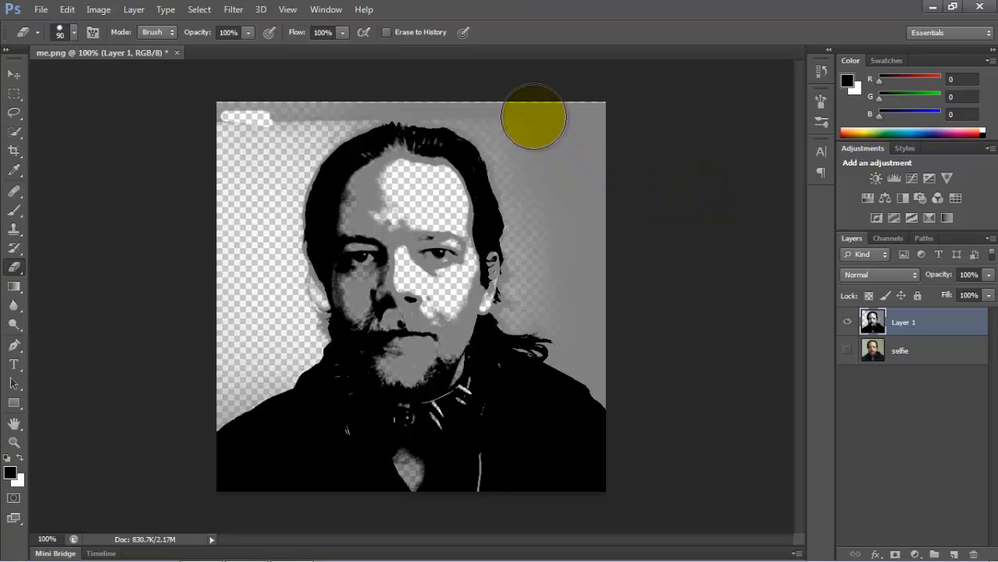
# Erase the gray background around the head and shoulders on the merged portrait layer.
pyautogui.moveTo(535, 116)
pyautogui.mouseDown()
pyautogui.moveTo(594, 114)
pyautogui.moveTo(537, 132)
pyautogui.moveTo(484, 98)
pyautogui.moveTo(425, 90)
pyautogui.mouseUp()
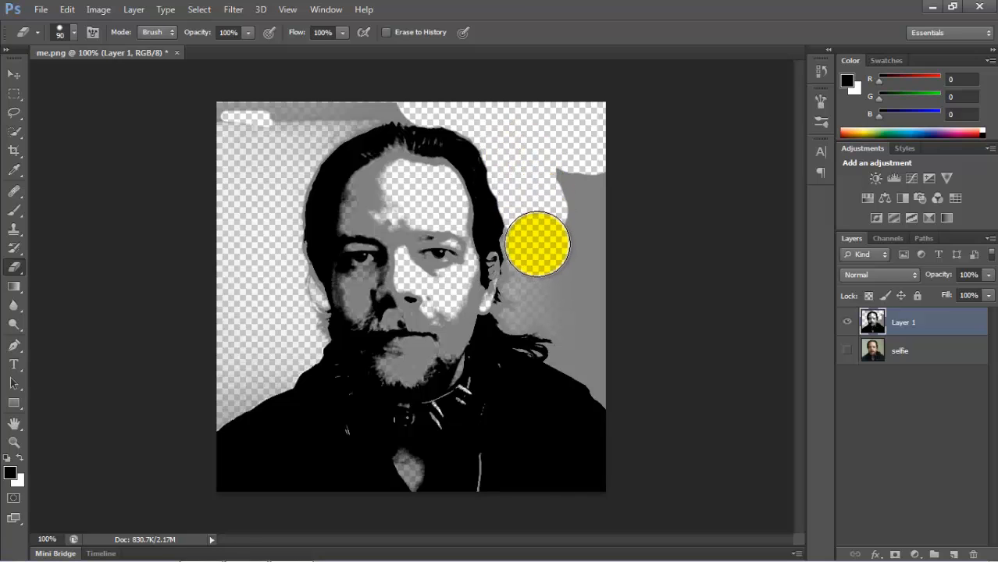
pyautogui.moveTo(535, 243)
pyautogui.mouseDown()
pyautogui.moveTo(539, 291)
pyautogui.moveTo(550, 296)
pyautogui.moveTo(536, 305)
pyautogui.moveTo(572, 303)
pyautogui.moveTo(571, 311)
pyautogui.moveTo(586, 219)
pyautogui.moveTo(573, 151)
pyautogui.moveTo(615, 238)
pyautogui.moveTo(606, 361)
pyautogui.moveTo(623, 374)
pyautogui.moveTo(588, 345)
pyautogui.mouseUp()
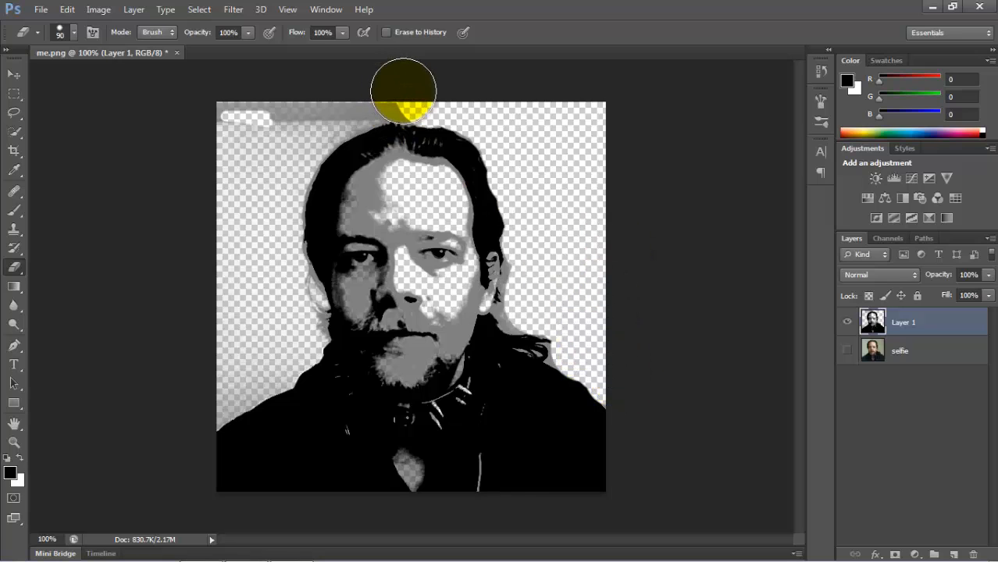
pyautogui.moveTo(372, 94)
pyautogui.mouseDown()
pyautogui.moveTo(307, 113)
pyautogui.moveTo(337, 114)
pyautogui.moveTo(297, 126)
pyautogui.moveTo(301, 135)
pyautogui.moveTo(250, 123)
pyautogui.moveTo(260, 116)
pyautogui.moveTo(204, 129)
pyautogui.moveTo(224, 191)
pyautogui.moveTo(223, 281)
pyautogui.moveTo(178, 401)
pyautogui.mouseUp()
pyautogui.click(225, 328)
pyautogui.moveTo(225, 328)
pyautogui.mouseDown()
pyautogui.moveTo(238, 355)
pyautogui.moveTo(246, 292)
pyautogui.moveTo(272, 315)
pyautogui.moveTo(270, 350)
pyautogui.moveTo(279, 335)
pyautogui.moveTo(270, 353)
pyautogui.moveTo(290, 337)
pyautogui.moveTo(225, 383)
pyautogui.mouseUp()
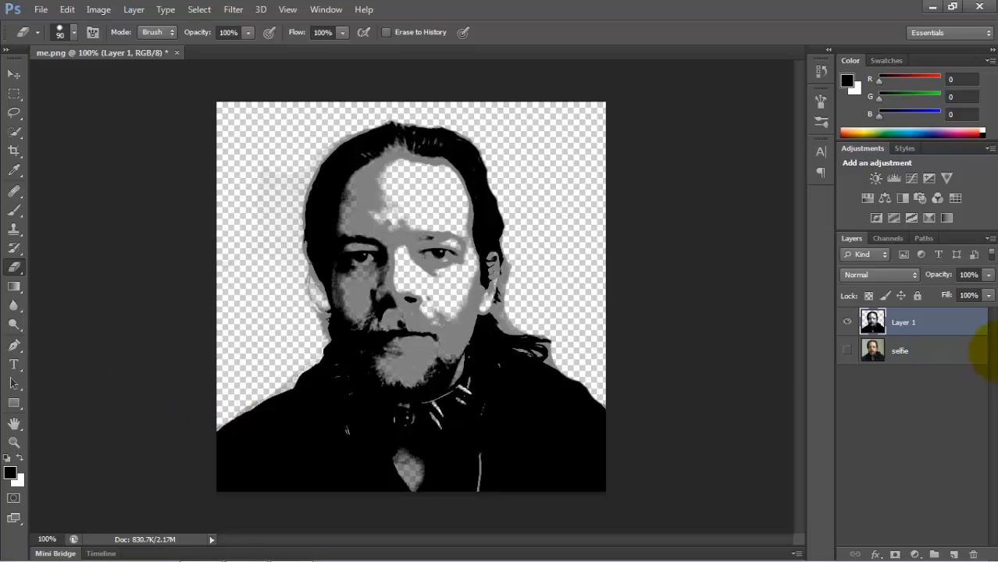
# Add two empty layers above the merged portrait layer and select the lower of the two.
pyautogui.moveTo(929, 328); pyautogui.dragTo(924, 544)
pyautogui.click(953, 554)
pyautogui.click(954, 554)
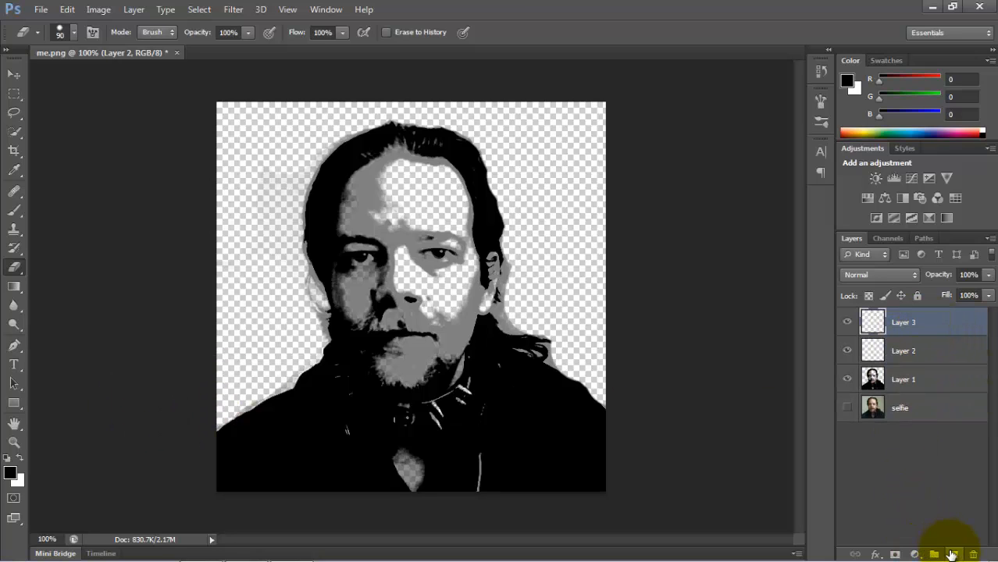
pyautogui.click(883, 353)
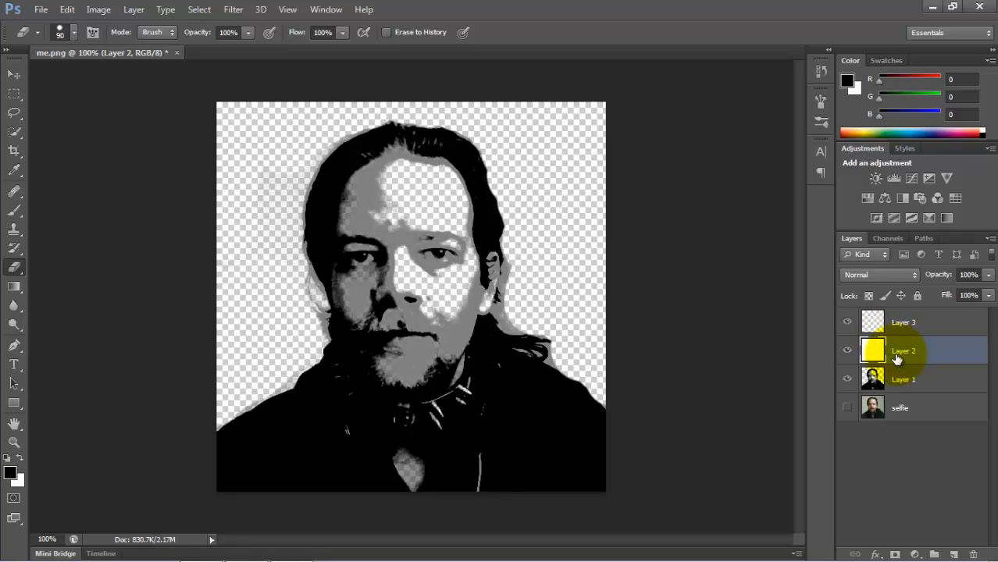
# Fill Layer 2 with white and hide that layer.
pyautogui.hotkey('ctrl', 'BackSpace')
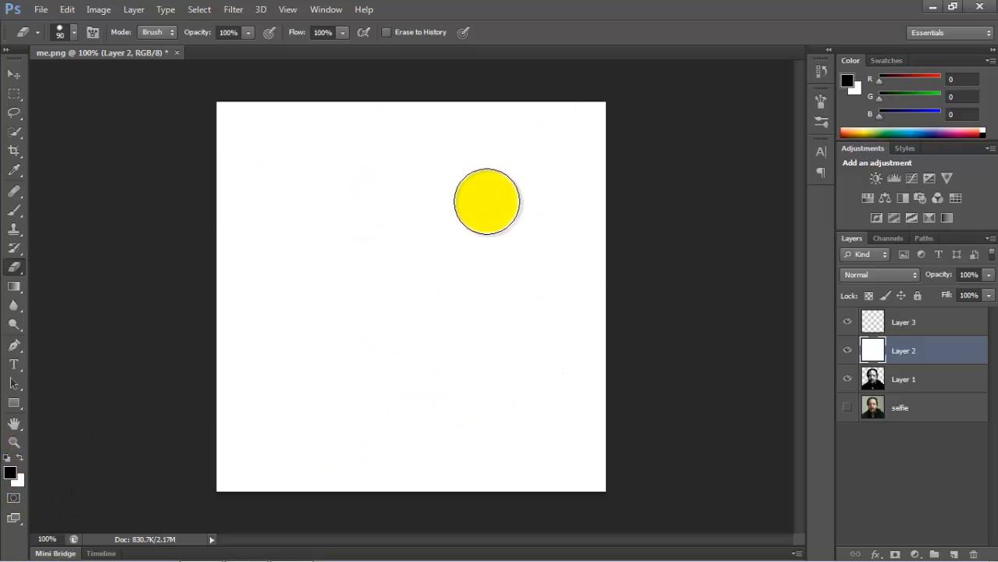
pyautogui.click(847, 351)
# Add a layer mask to the empty Layer 3.
pyautogui.click(906, 322)
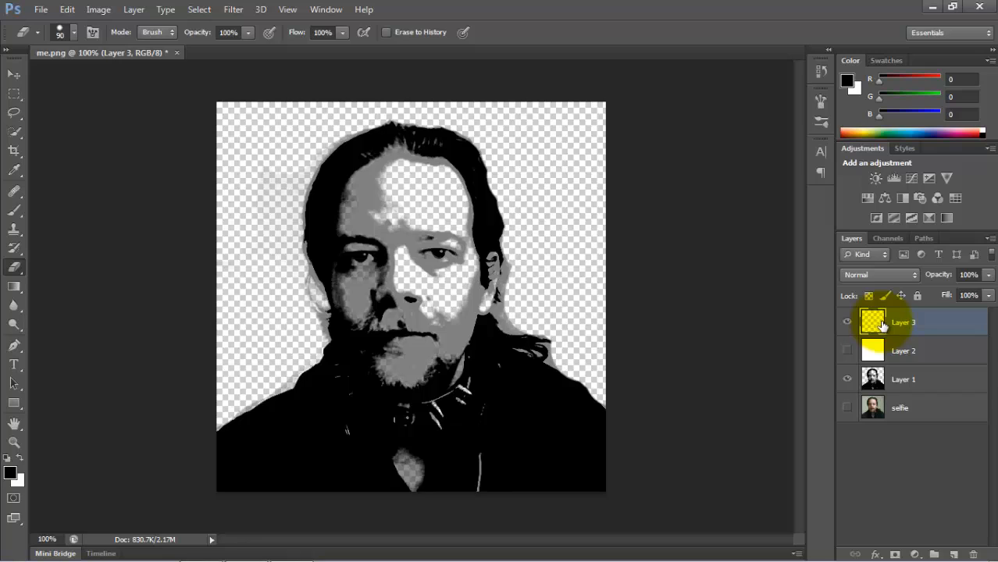
pyautogui.click(895, 555)
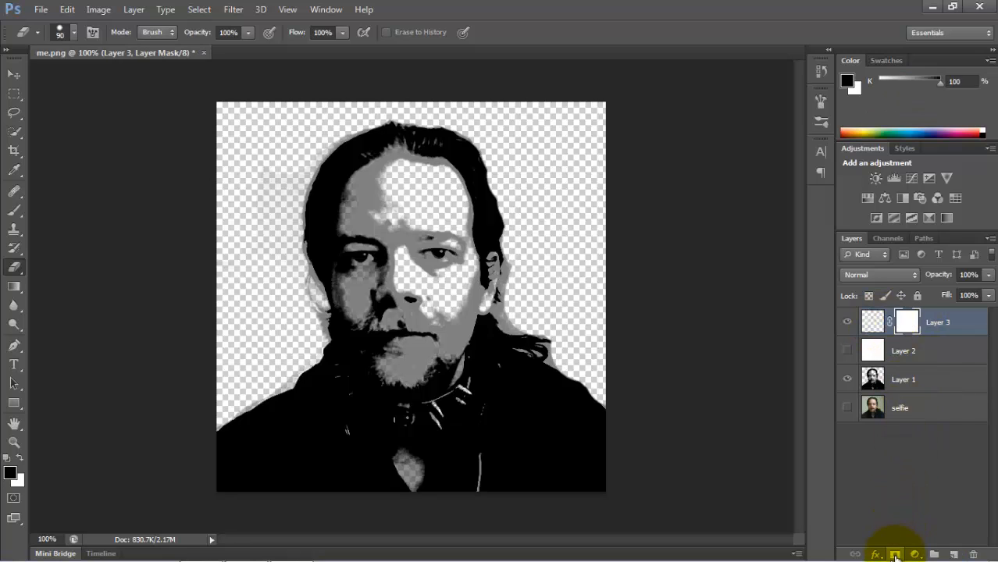
pyautogui.click(881, 377)
pyautogui.click(873, 322)
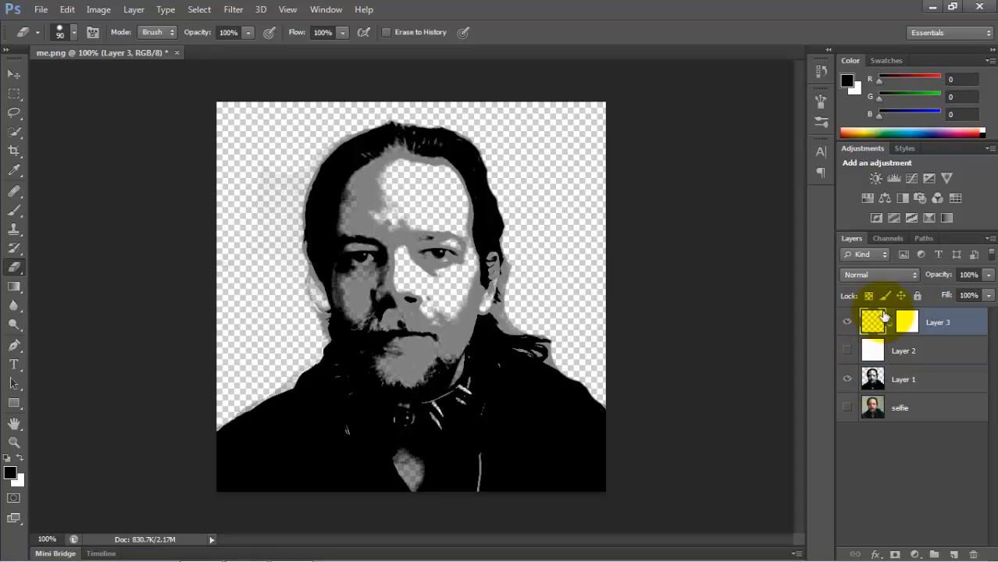
# Copy the Layer 1 portrait using its selection, paste it into Layer 3's mask, and invert the mask.
pyautogui.click(880, 383)
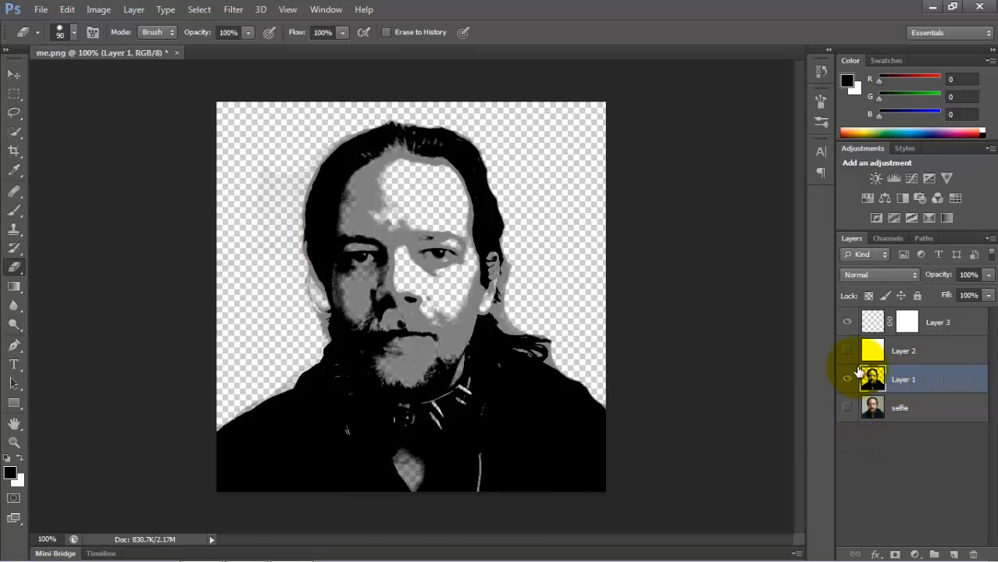
pyautogui.keyDown('ctrl'); pyautogui.click(875, 379); pyautogui.keyUp('ctrl')
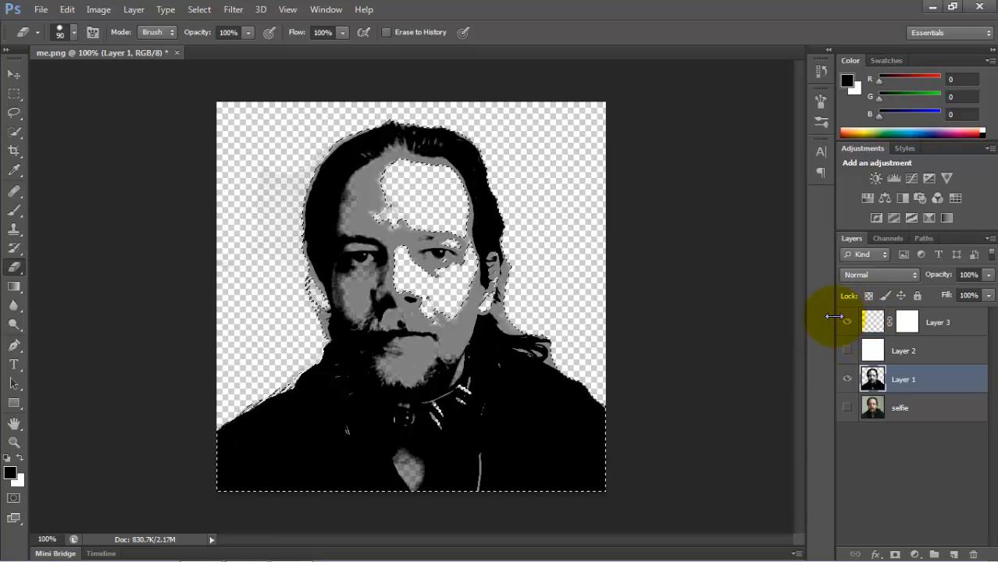
pyautogui.click(904, 327)
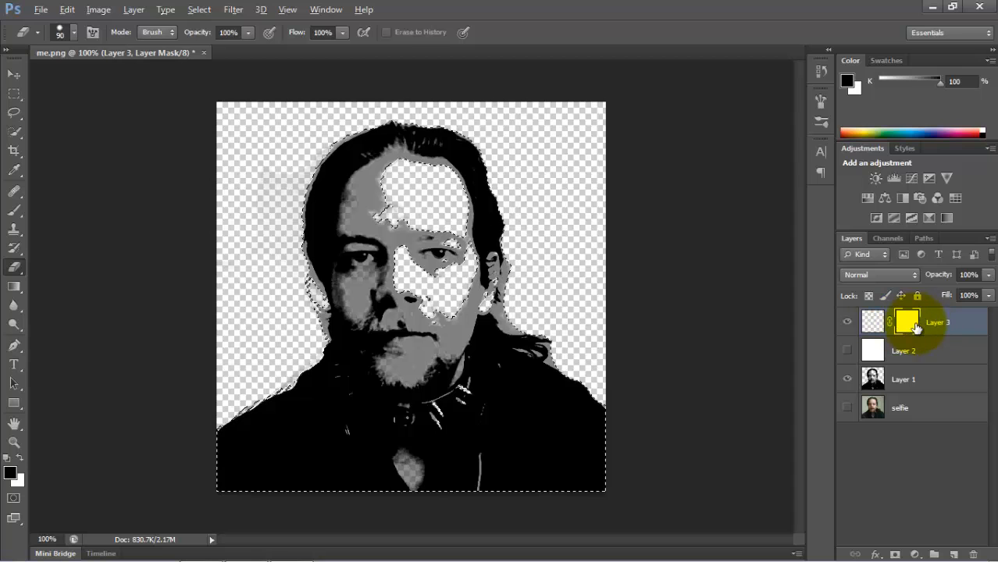
pyautogui.keyDown('alt'); pyautogui.click(908, 325); pyautogui.keyUp('alt')
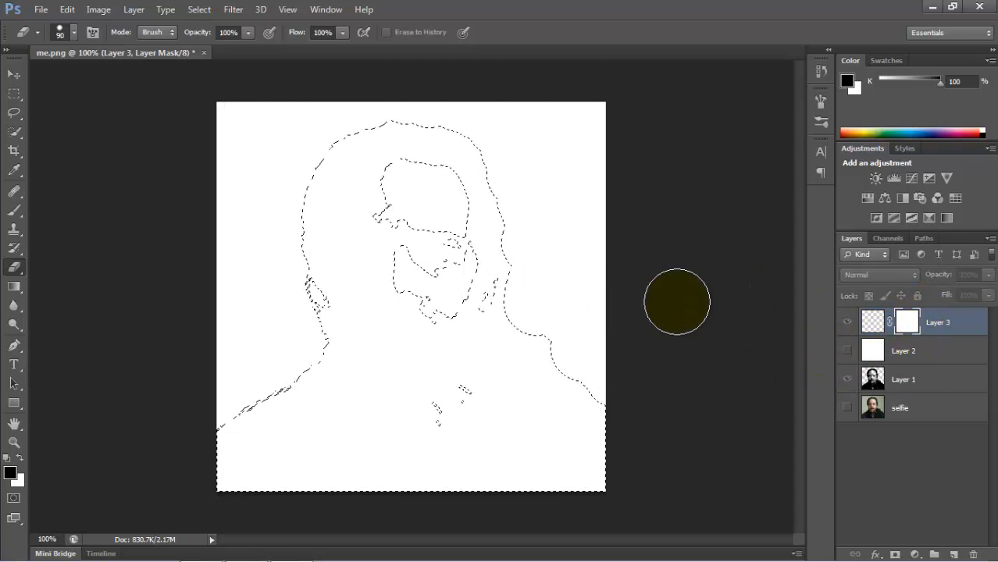
pyautogui.hotkey('ctrl', 'v')
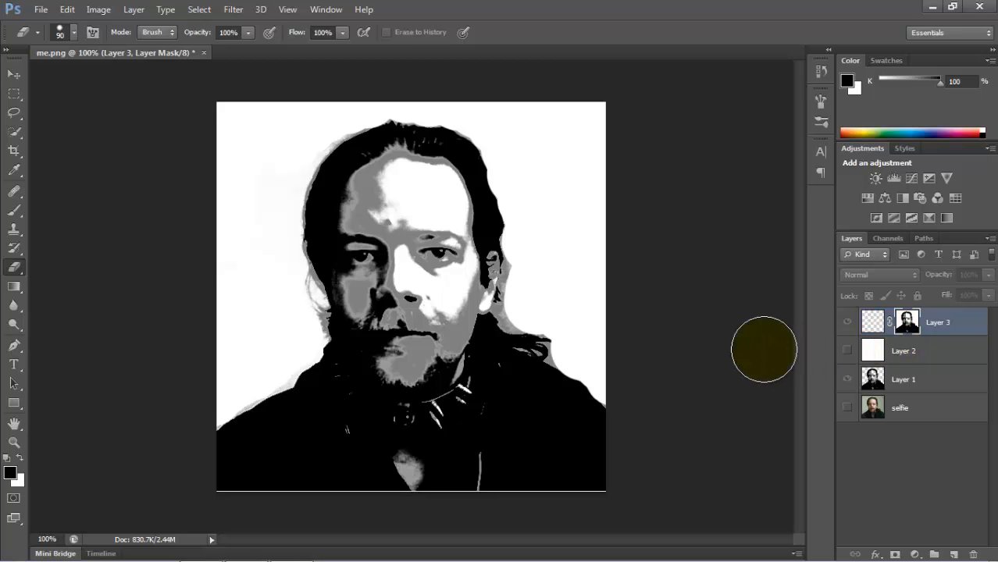
pyautogui.hotkey('ctrl', 'i')
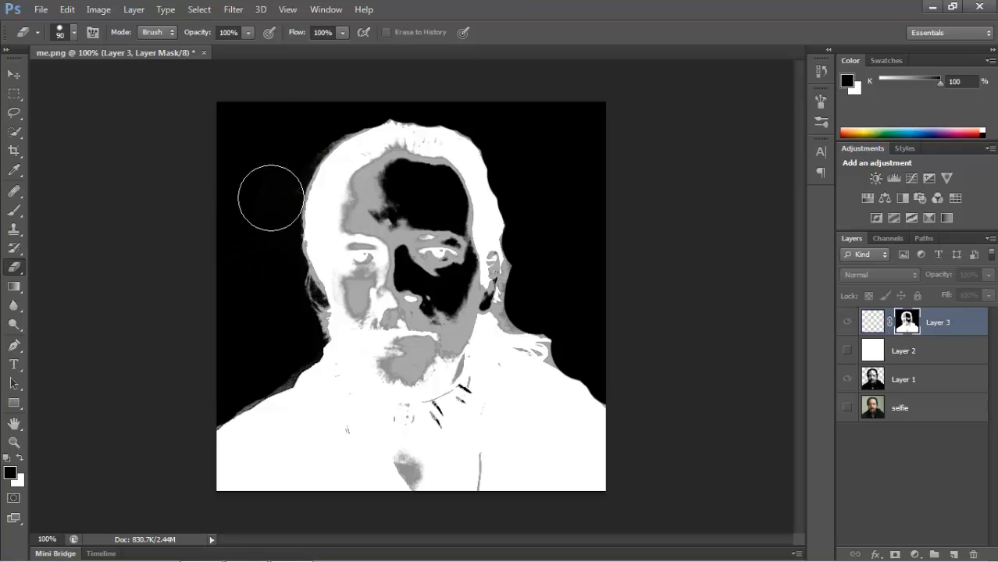
# Paint black with a 45 px brush over the gray fringes around the head and neck in Layer 3's mask.
pyautogui.moveTo(281, 169); pyautogui.dragTo(265, 185)
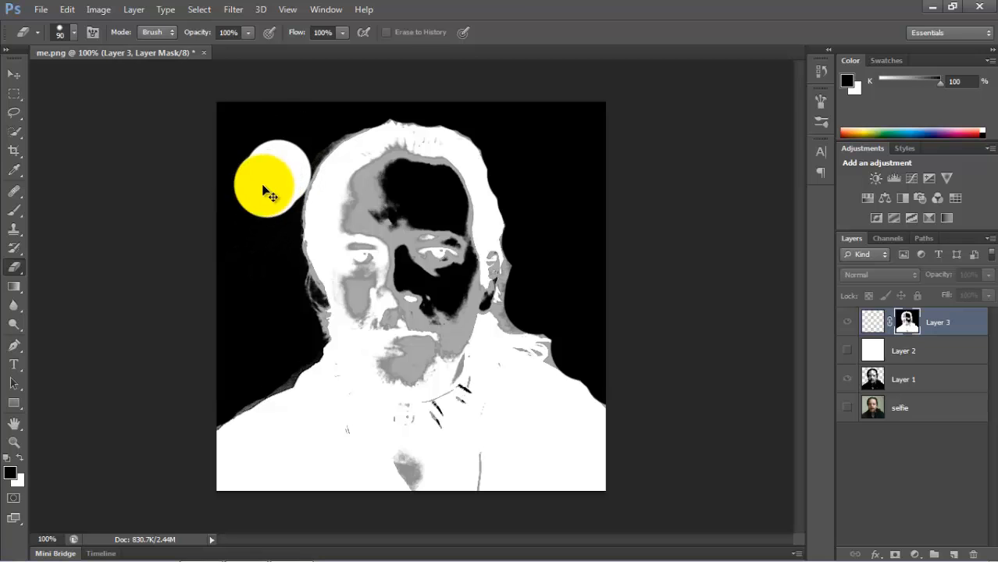
pyautogui.hotkey('ctrl', 'z')
pyautogui.press('b')
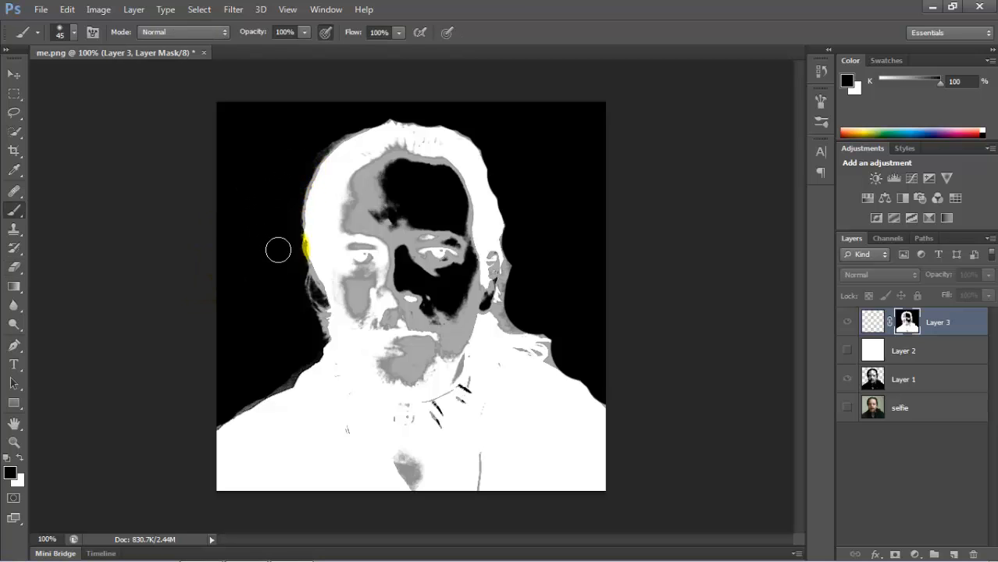
pyautogui.moveTo(285, 267); pyautogui.dragTo(290, 166)
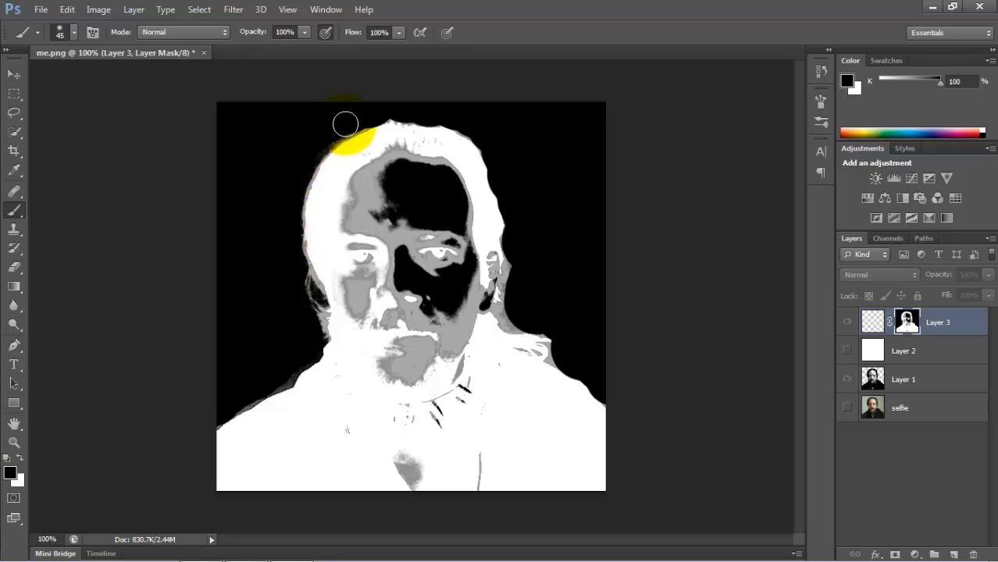
pyautogui.moveTo(345, 124); pyautogui.dragTo(331, 136)
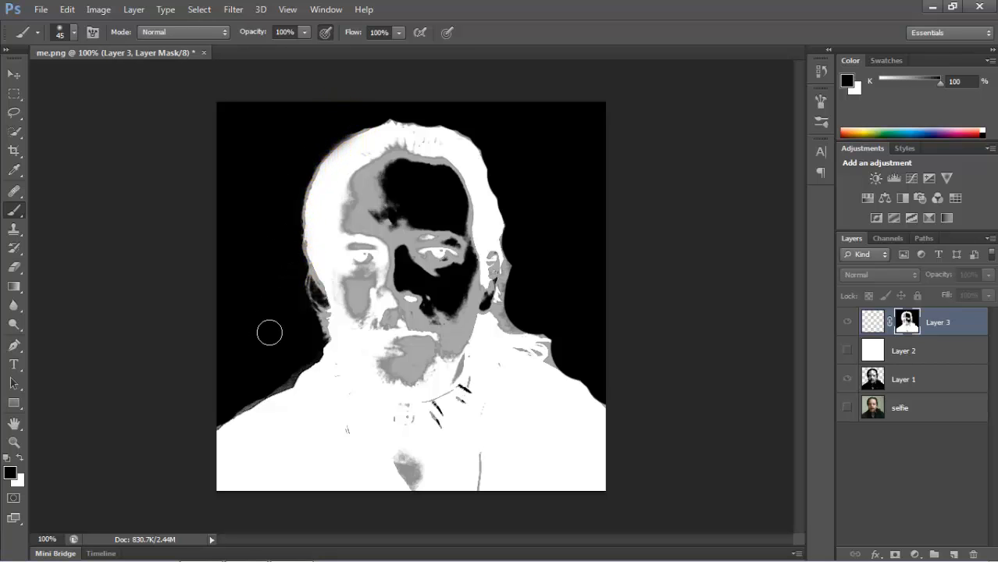
pyautogui.moveTo(571, 337)
pyautogui.mouseDown()
pyautogui.moveTo(560, 353)
pyautogui.moveTo(567, 333)
pyautogui.moveTo(515, 296)
pyautogui.moveTo(512, 263)
pyautogui.moveTo(530, 221)
pyautogui.mouseUp()
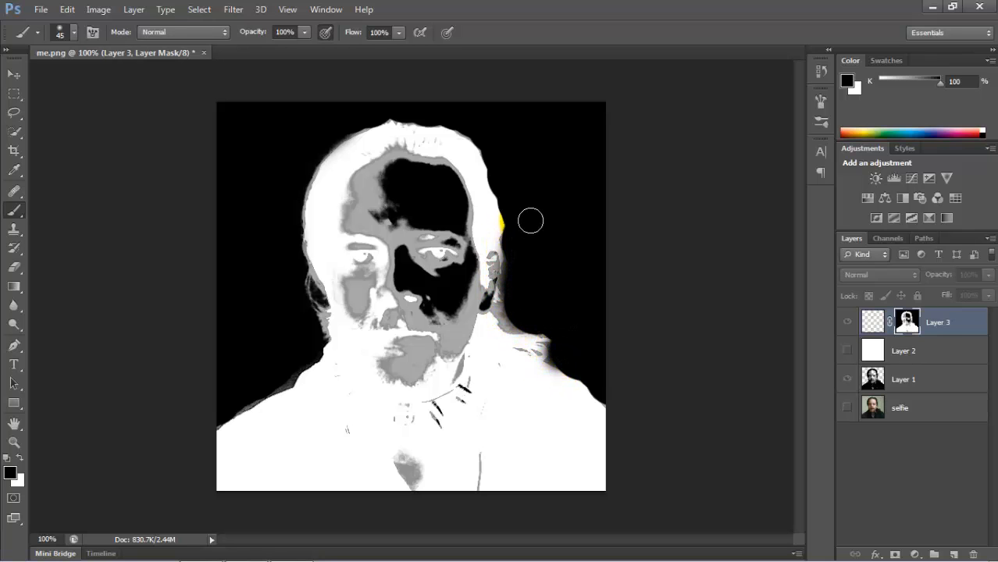
# Return from the mask to Layer 3's content, hide Layer 1, and show the white Layer 2.
pyautogui.click(872, 322)
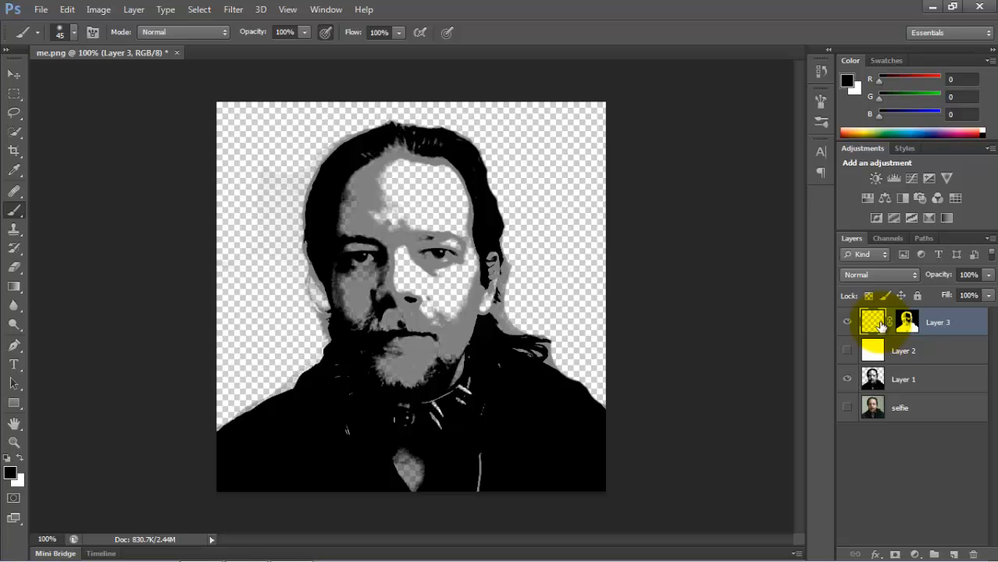
pyautogui.click(847, 380)
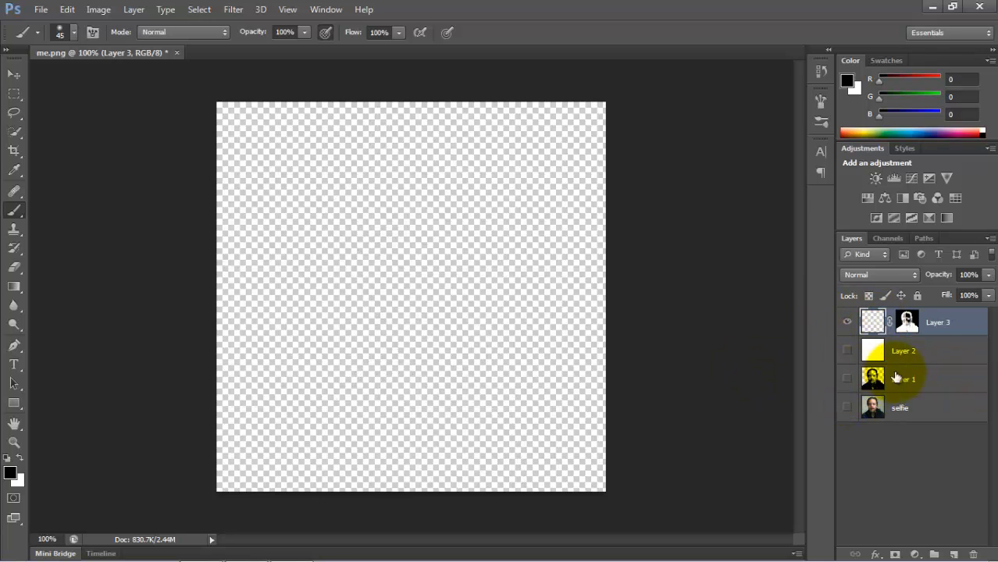
pyautogui.click(847, 351)
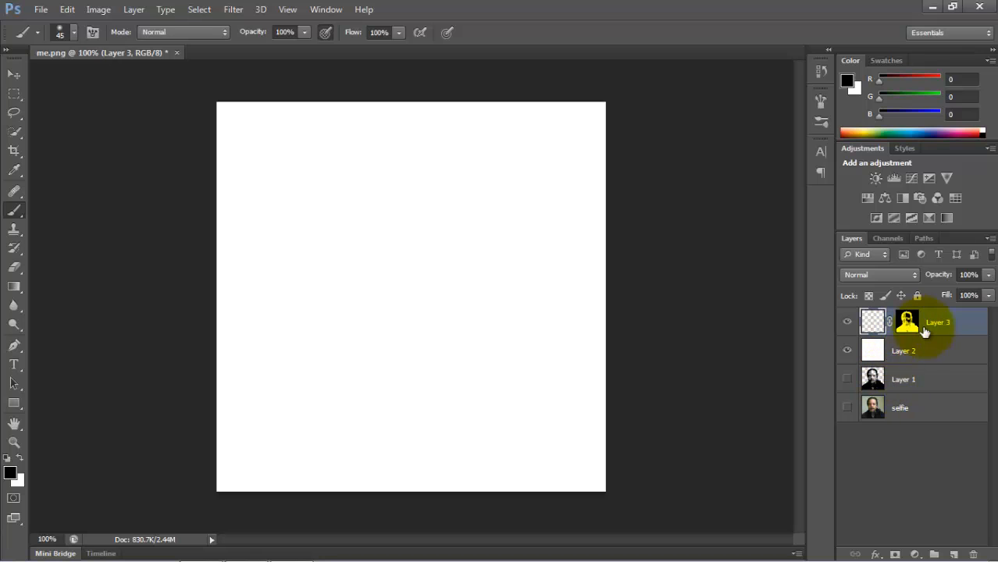
# Create a new document with a white background using the me.png preset.
pyautogui.click(41, 10)
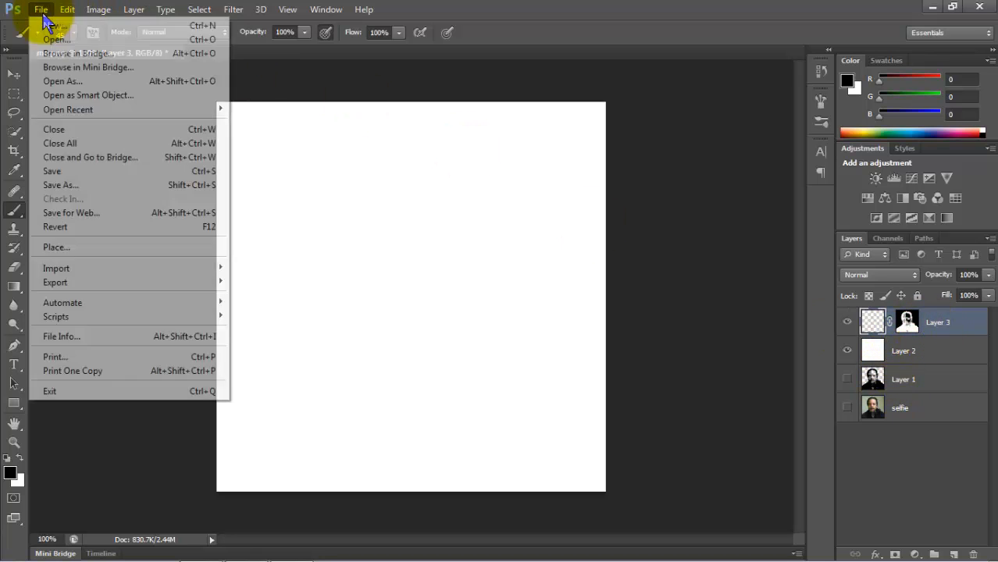
pyautogui.click(53, 24)
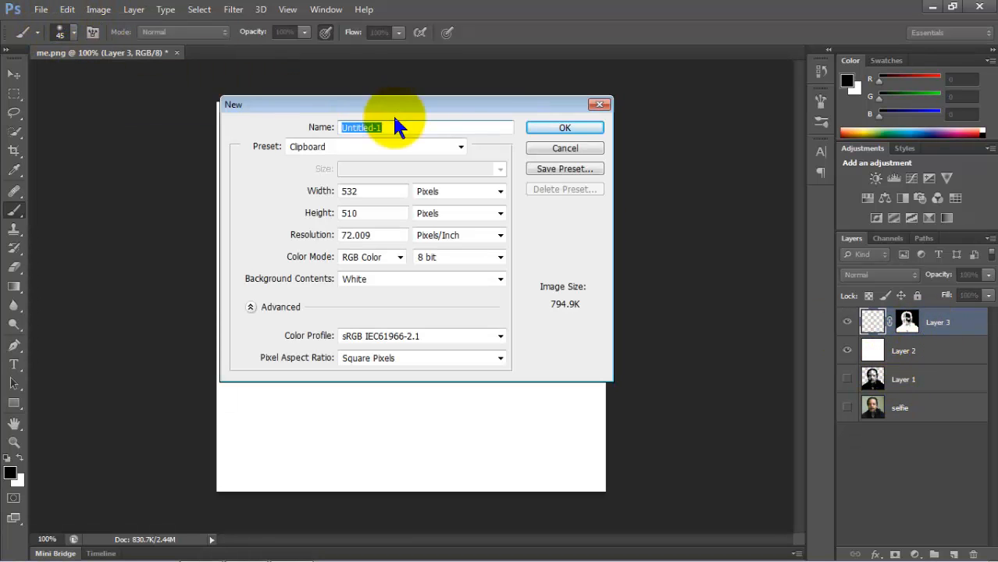
pyautogui.click(450, 145)
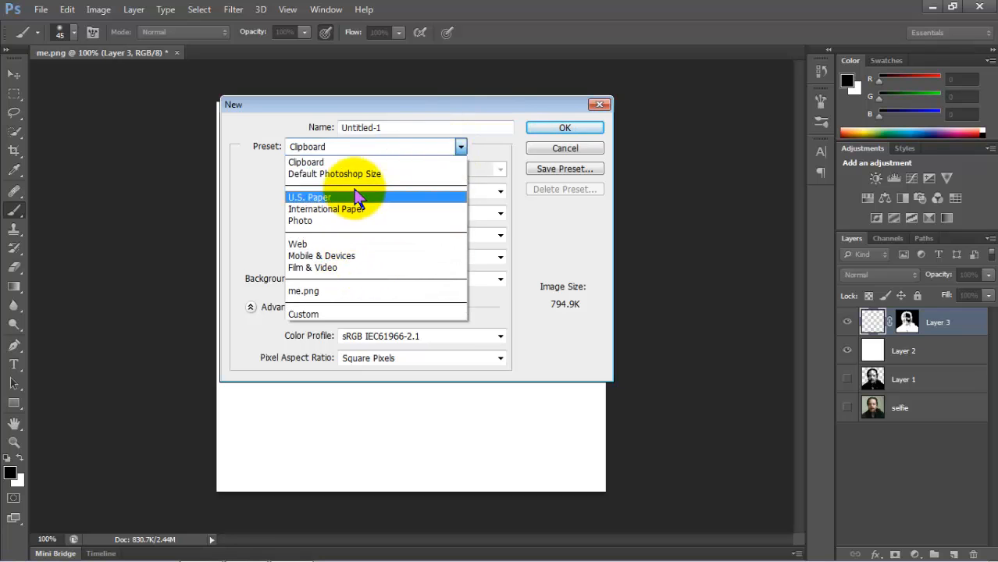
pyautogui.click(332, 289)
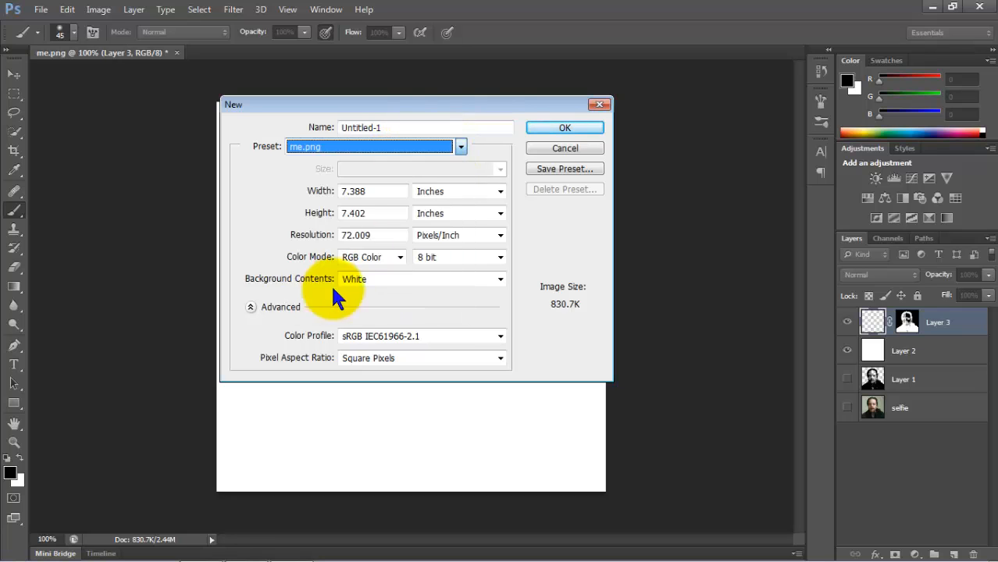
pyautogui.click(568, 129)
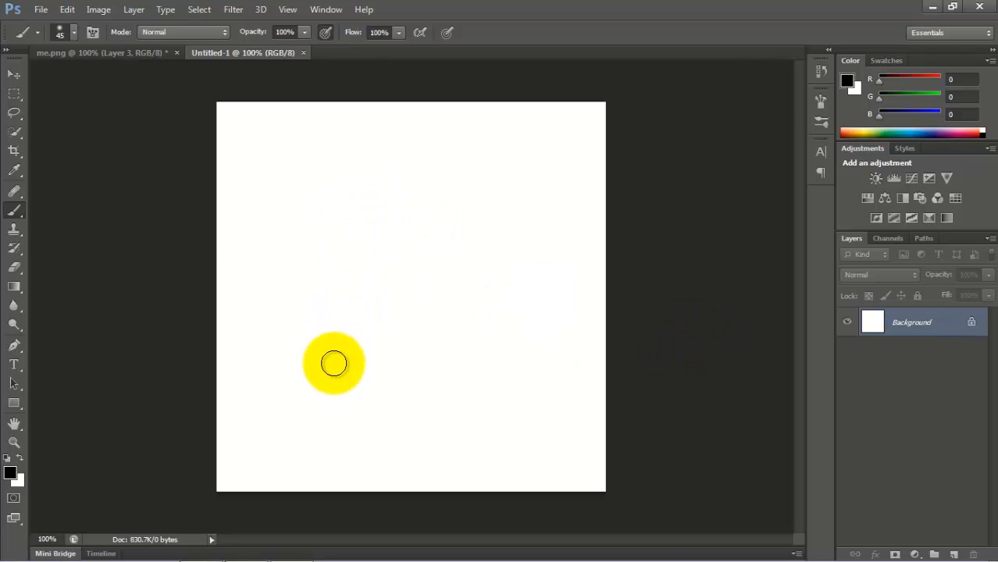
# Switch to the moster file in Notepad, copy all of its text, and close it without saving.
pyautogui.moveTo(156, 561)
pyautogui.click(248, 556)
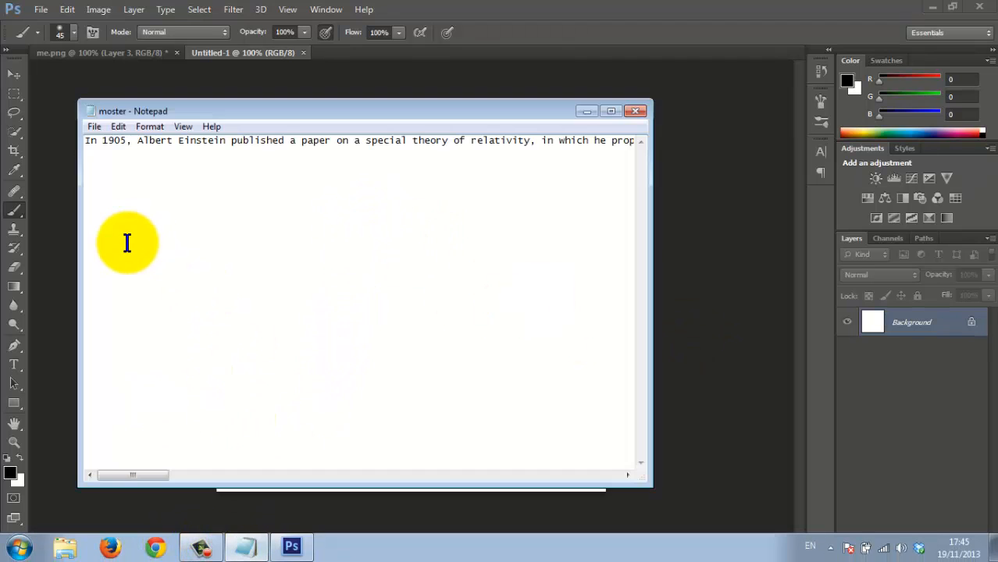
pyautogui.hotkey('ctrl', 'a')
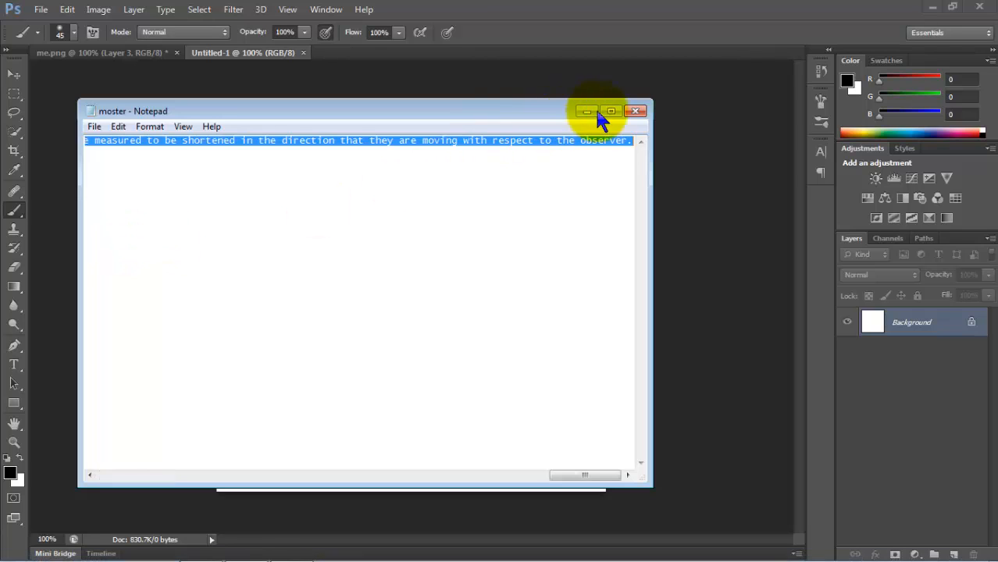
pyautogui.click(637, 110)
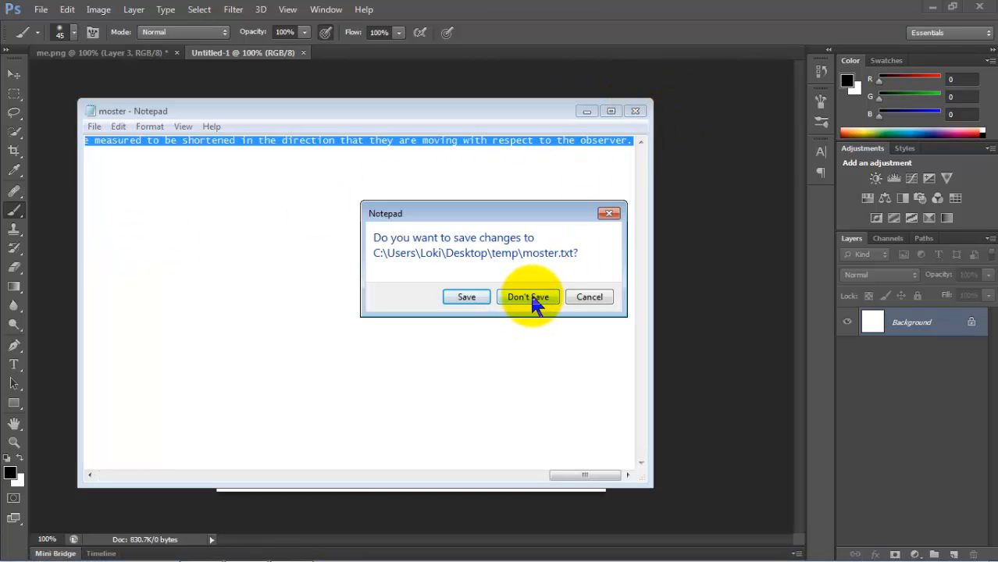
pyautogui.click(589, 296)
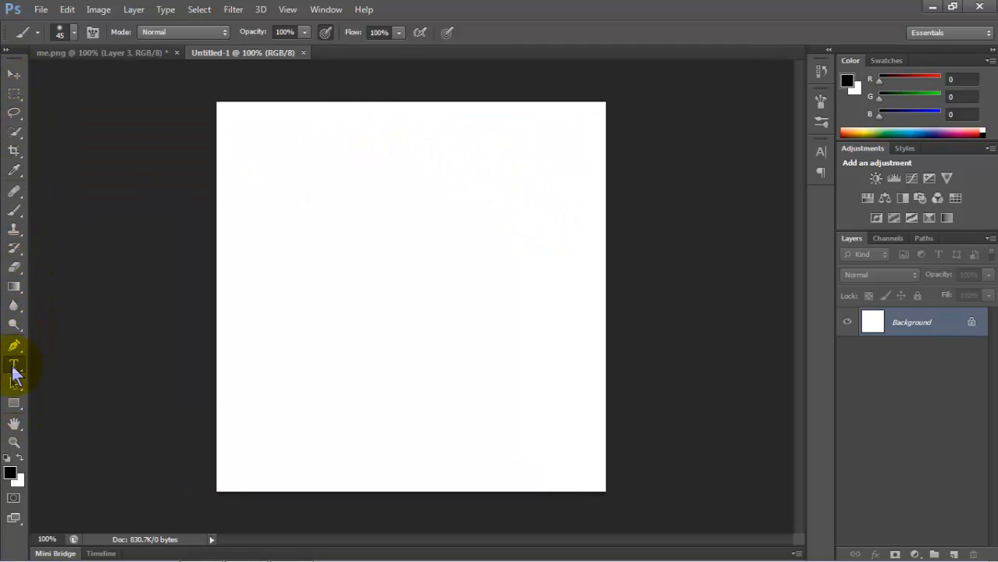
# Draw a paragraph text box covering nearly the whole canvas, using the KaiserzeitGotisch font at 12 pt.
pyautogui.click(14, 364)
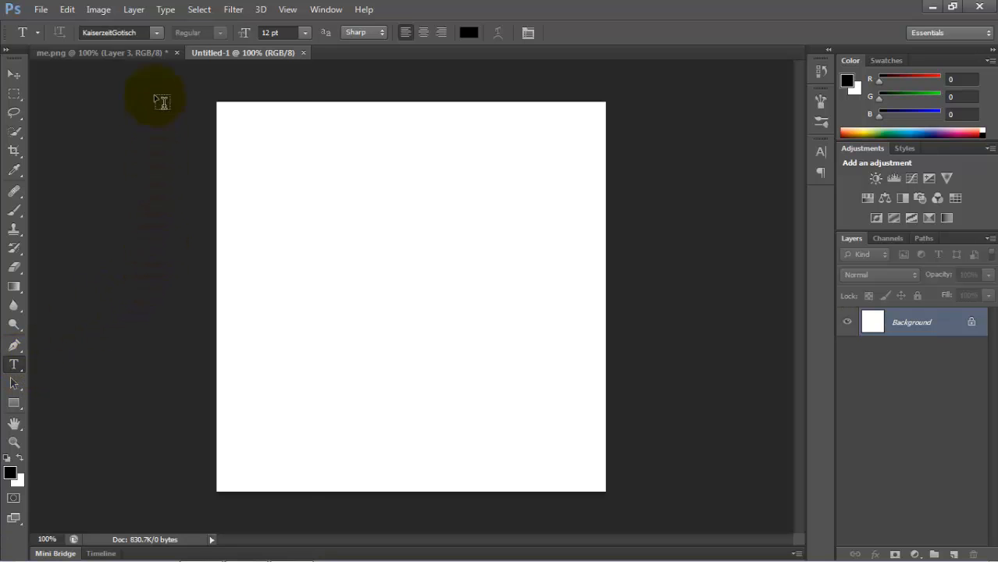
pyautogui.click(157, 33)
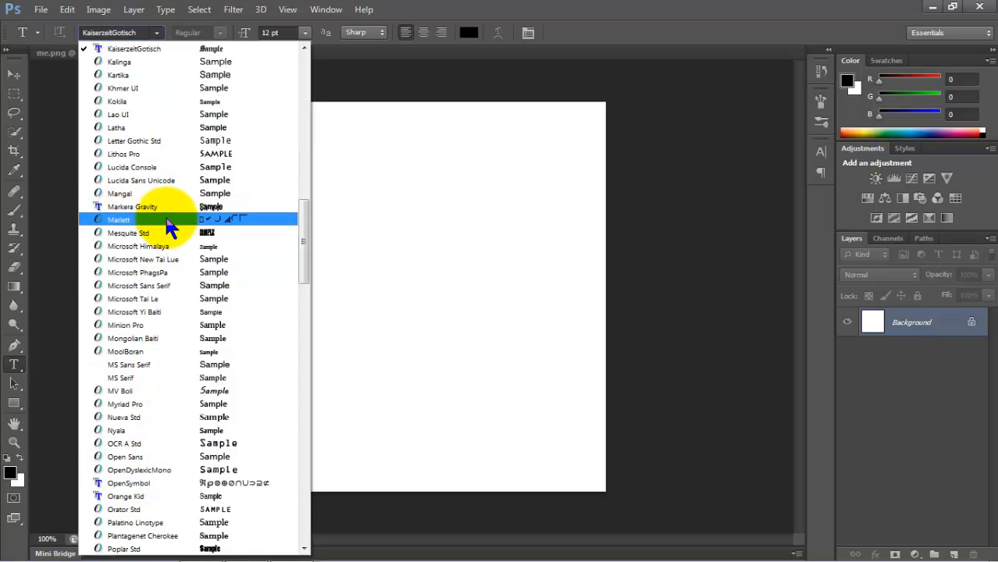
pyautogui.scroll(1, 167, 219)
pyautogui.click(156, 90)
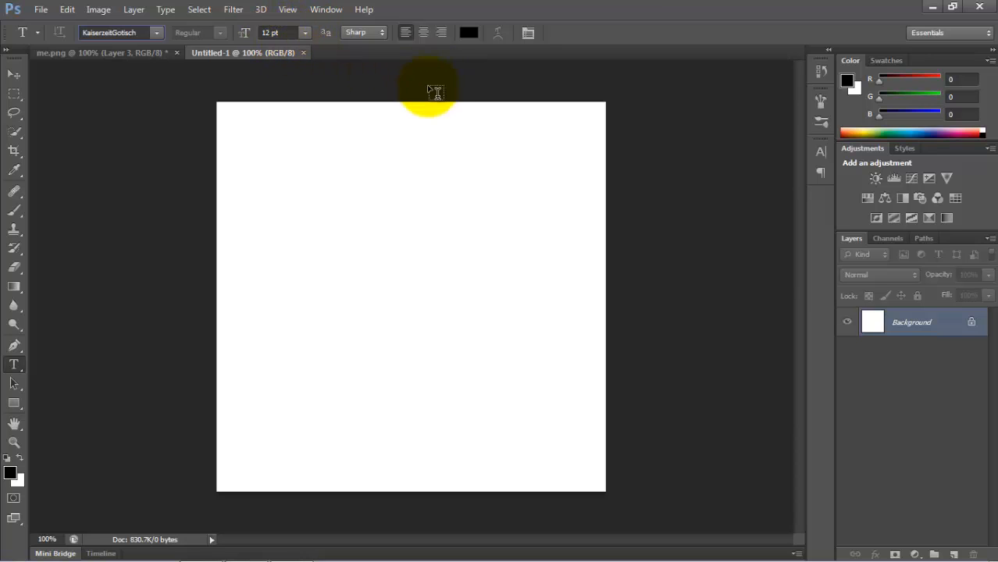
pyautogui.moveTo(226, 114); pyautogui.dragTo(596, 480)
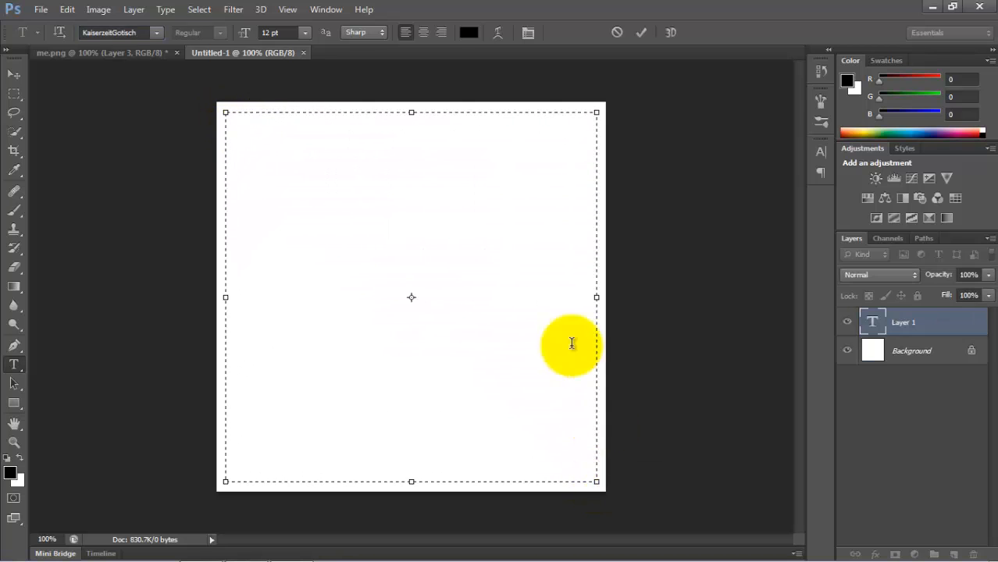
# Fill the text box with repeated copies of the passage beginning "In 1905, Albert Einstein published a paper" and commit the text.
pyautogui.write('In 1905, Albert Einstein published a paper on a special theory of relativity, in which he proposed that space and time be combined into a single construct known as spacetime. In this theory, the speed of light in a vacuum is the same for all observers—which has the result that two events that appear simultaneous to one particular observer will not be simultaneous to another observer if the observers are moving with respect to one another. Moreover, an observer will measure a moving clock to tick more slowly than one that is stationary with respect to them; and objects are measured to be shortened in the direction that they are moving with respect to the observer.')
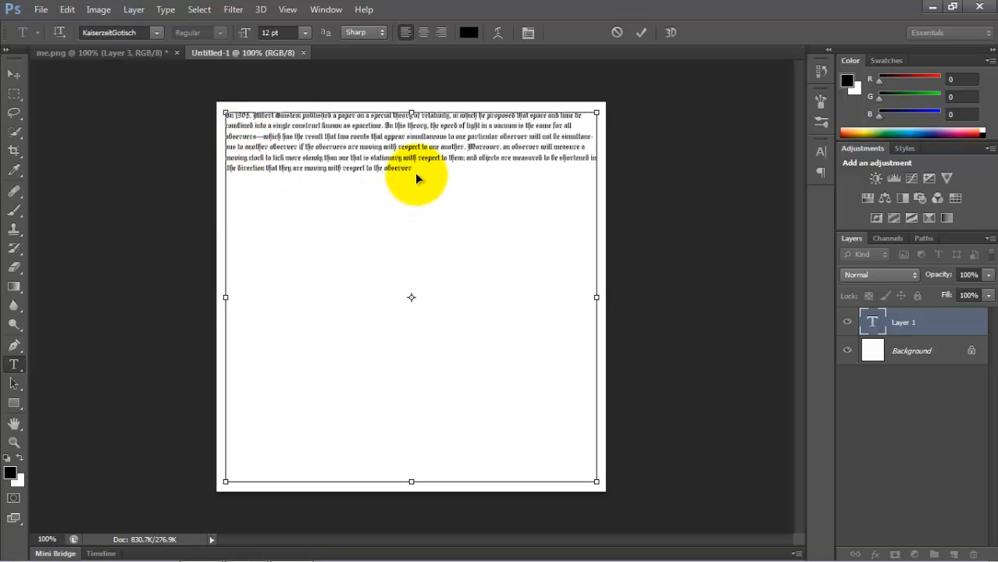
pyautogui.write('In 1905, Albert Einstein published a paper on a special theory of relativity, in which he proposed that space and time be combined into a single construct known as spacetime. In this theory, the speed of light in a vacuum is the same for all observers—which has the result that two events that appear simultaneous to one particular observer will not be simultaneous to another observer if the observers are moving with respect to one another. Moreover, an observer will measure a moving clock to tick more slowly than one that is stationary with respect to them; and objects are measured to be shortened in the direction that they are moving with respect to the observer.')
pyautogui.write('In 1905, Albert Einstein published a paper on a special theory of relativity, in which he proposed that space and time be combined into a single construct known as spacetime. In this theory, the speed of light in a vacuum is the same for all observers—which has the result that two events that appear simultaneous to one particular observer will not be simultaneous to another observer if the observers are moving with respect to one another. Moreover, an observer will measure a moving clock to tick more slowly than one that is stationary with respect to them; and objects are measured to be shortened in the direction that they are moving with respect to the observer.')
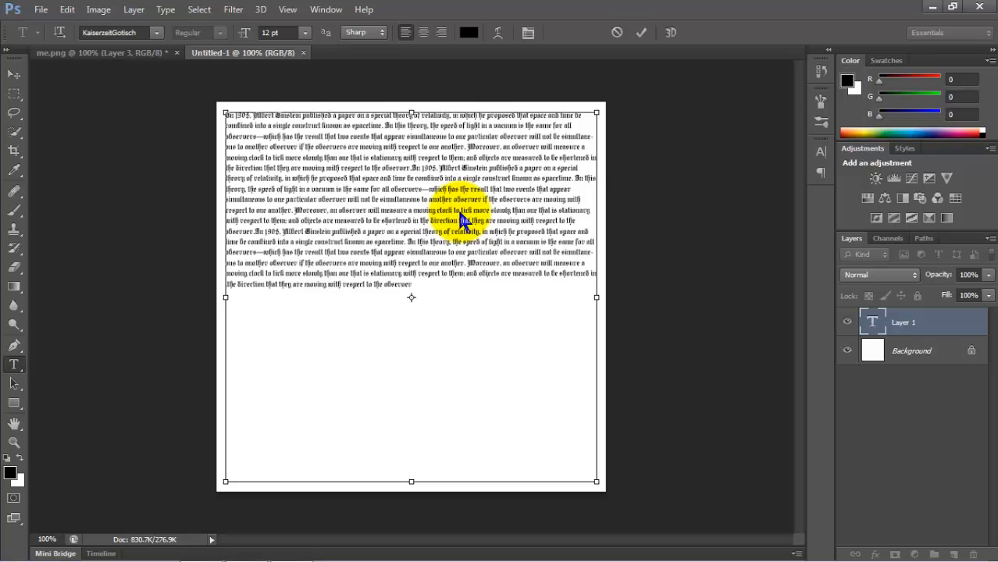
pyautogui.write('In 1905, Albert Einstein published a paper on a special theory of relativity, in which he proposed that space and time be combined into a single construct known as spacetime. In this theory, the speed of light in a vacuum is the same for all observers—which has the result that two events that appear simultaneous to one particular observer will not be simultaneous to another observer if the observers are moving with respect to one another. Moreover, an observer will measure a moving clock to tick more slowly than one that is stationary with respect to them; and objects are measured to be shortened in the direction that they are moving with respect to the observer')
pyautogui.write('In 1905, Albert Einstein published a paper on a special theory of relativity, in which he proposed that space and time be combined into a single construct known as spacetime. In this theory, the speed of light in a vacuum is the same for all observers—which has the result that two events that appear simultaneous to one particular observer will not be simultaneous to another observer if the observers are moving with respect to one another. Moreover, an observer will measure a moving clock to tick more slowly than one that is stationary with respect to them; and objects are measured to be shortened in the direction that they are moving with respect to the observer')
pyautogui.write('In 1905, Albert Einstein published a paper on a special theory of relativity, in which he proposed that space and time be combined into a single construct known as spacetime. In this theory, the speed of light in a vacuum is the same for all observers—which has the result that two events that appear simultaneous to one particular observer will not be simultaneous to another observer if the observers are moving with respect to one another. Moreover, an observer will measure a moving clock to tick more slowly than one that is stationary with respect to them; and objects are measured to be shortened in the direction that they are moving with respect to the observer')
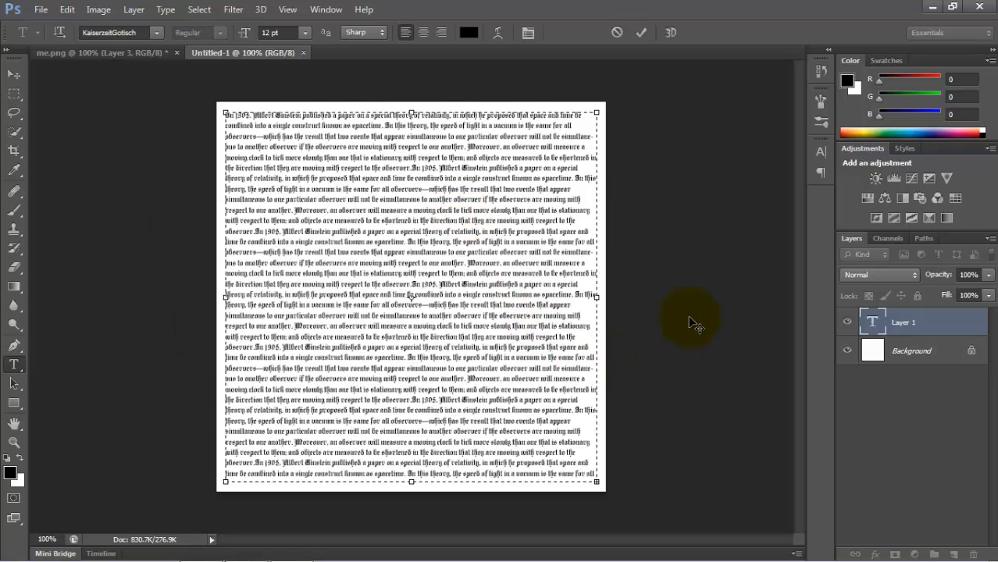
pyautogui.click(643, 32)
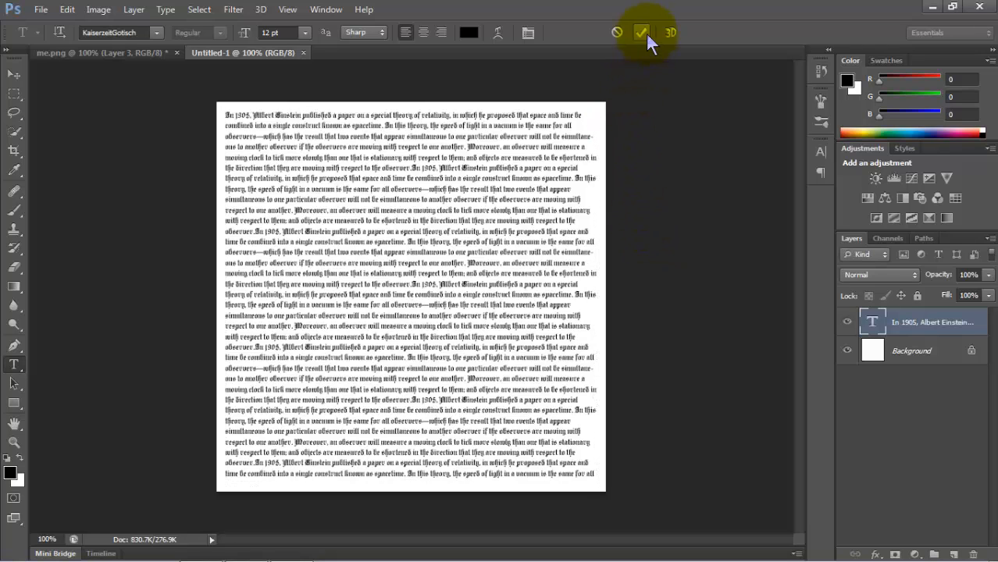
# Define a marquee selection around the whole text block as a brush preset named tut, and close the text document.
pyautogui.click(16, 94)
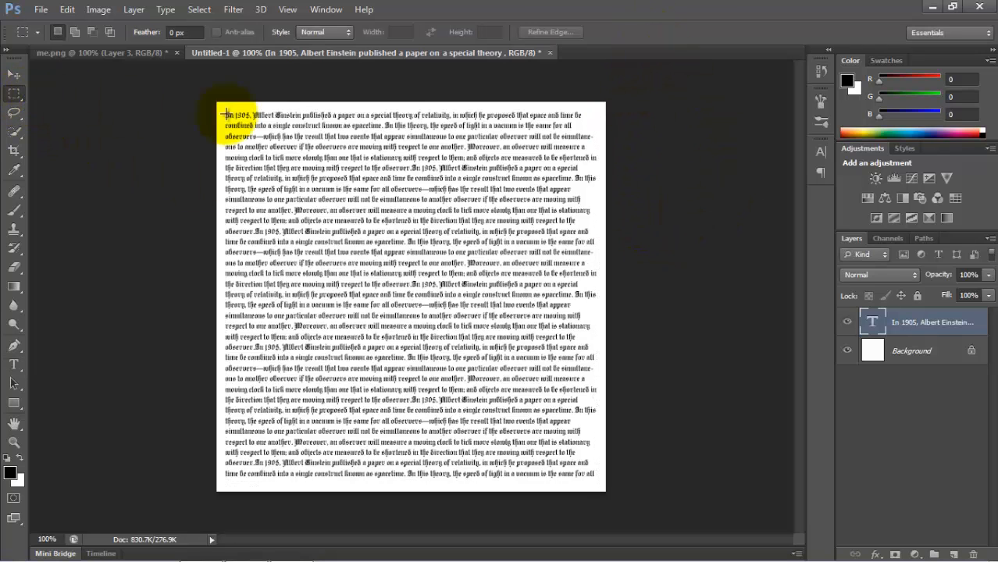
pyautogui.moveTo(222, 109); pyautogui.dragTo(599, 481)
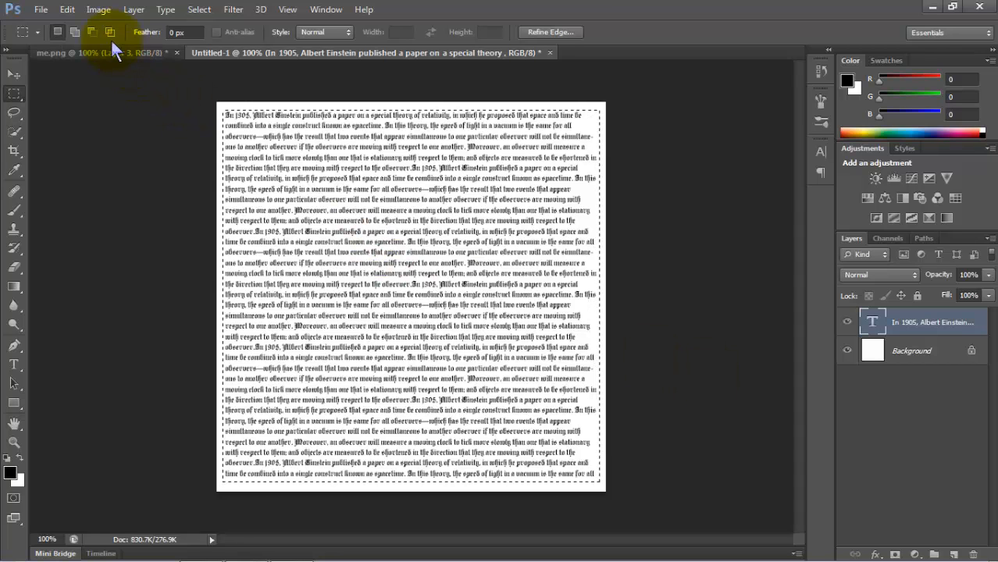
pyautogui.click(69, 9)
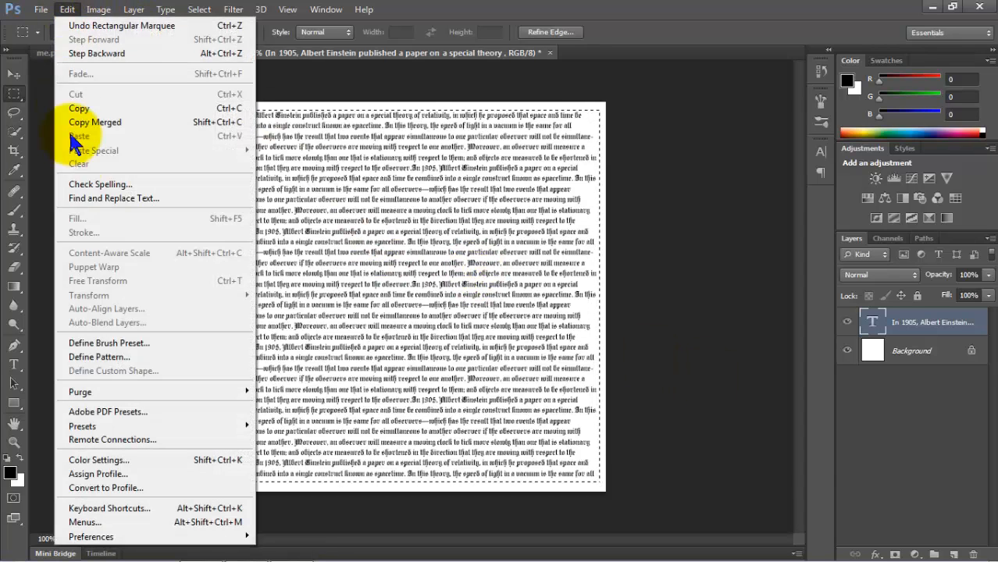
pyautogui.click(139, 343)
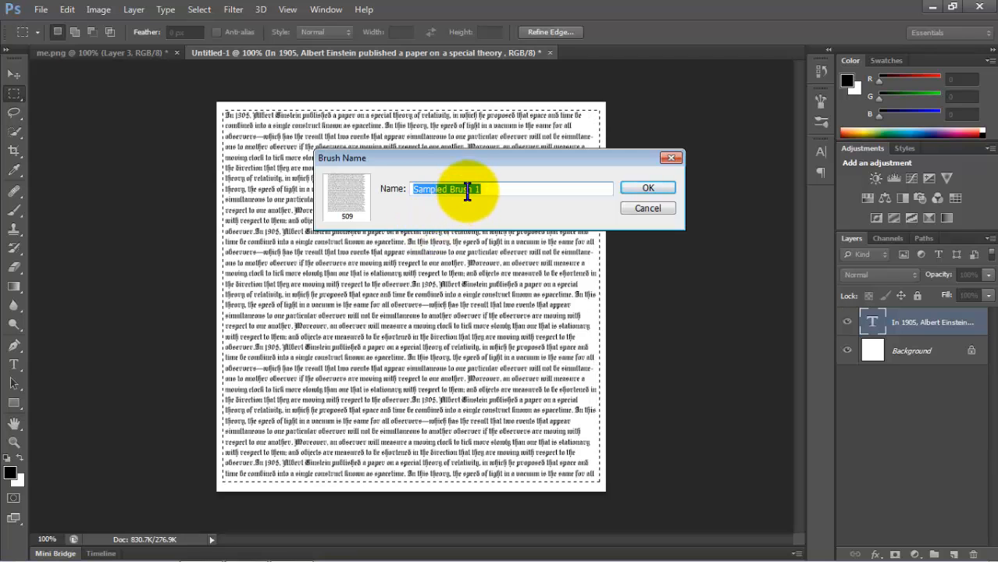
pyautogui.click(625, 181)
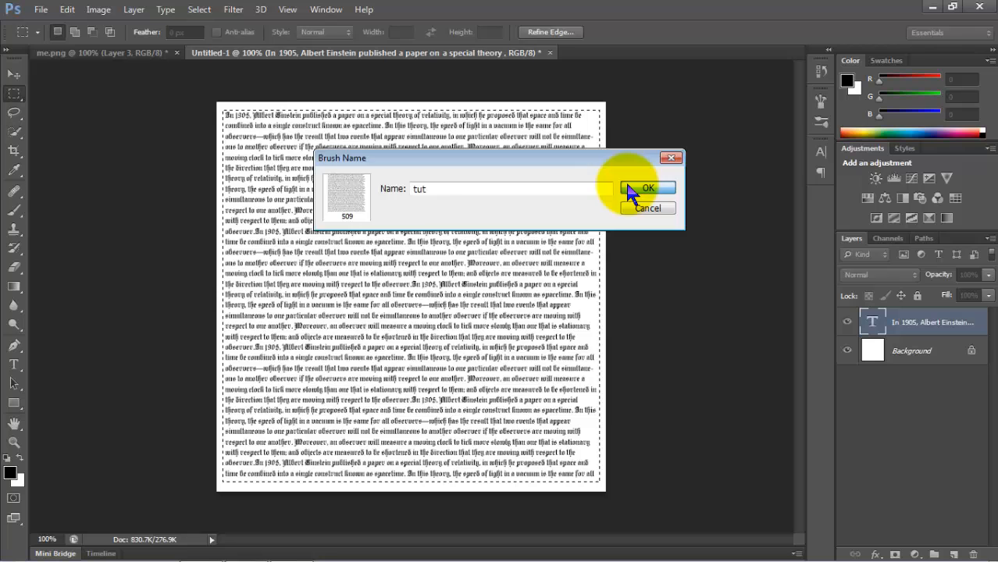
pyautogui.click(551, 52)
pyautogui.click(521, 227)
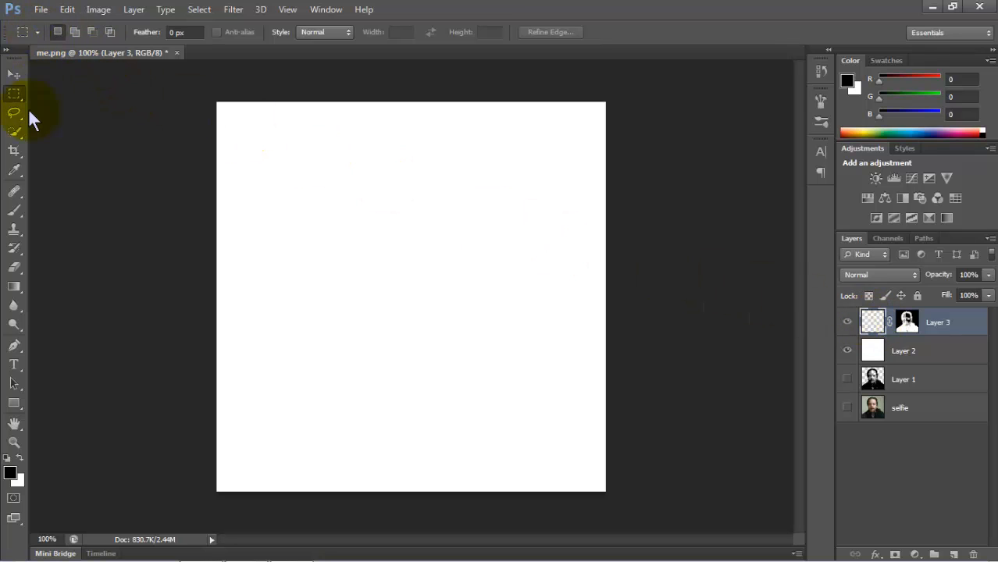
# Paint black text across the whole canvas on the masked Layer 3 using the tut brush at 400 px.
pyautogui.press('b')
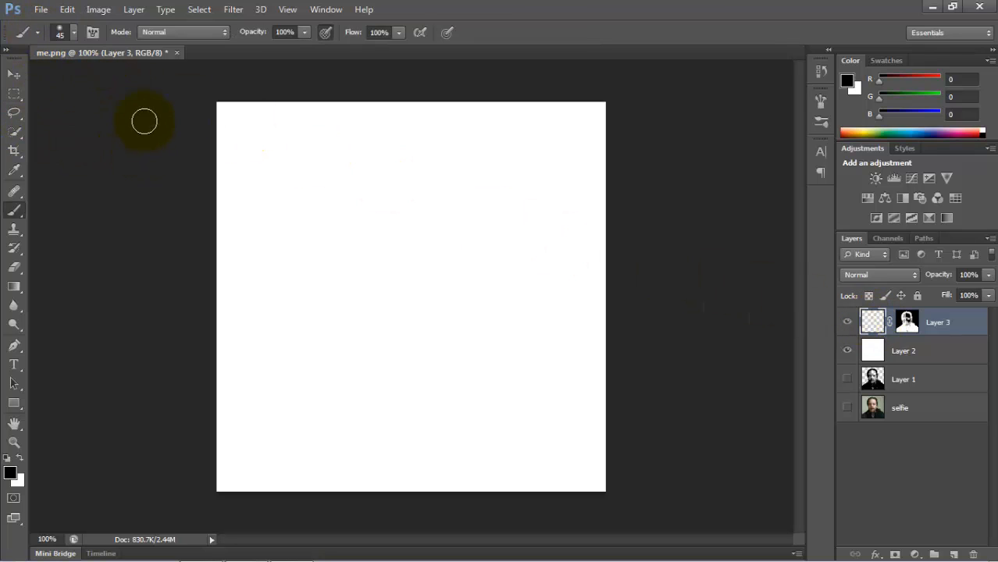
pyautogui.click(72, 35)
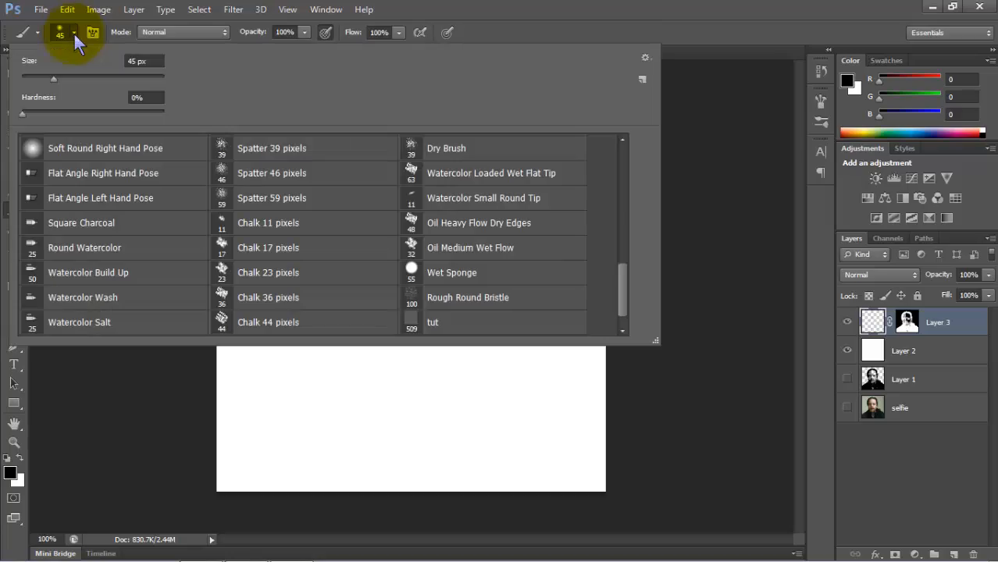
pyautogui.doubleClick(436, 325)
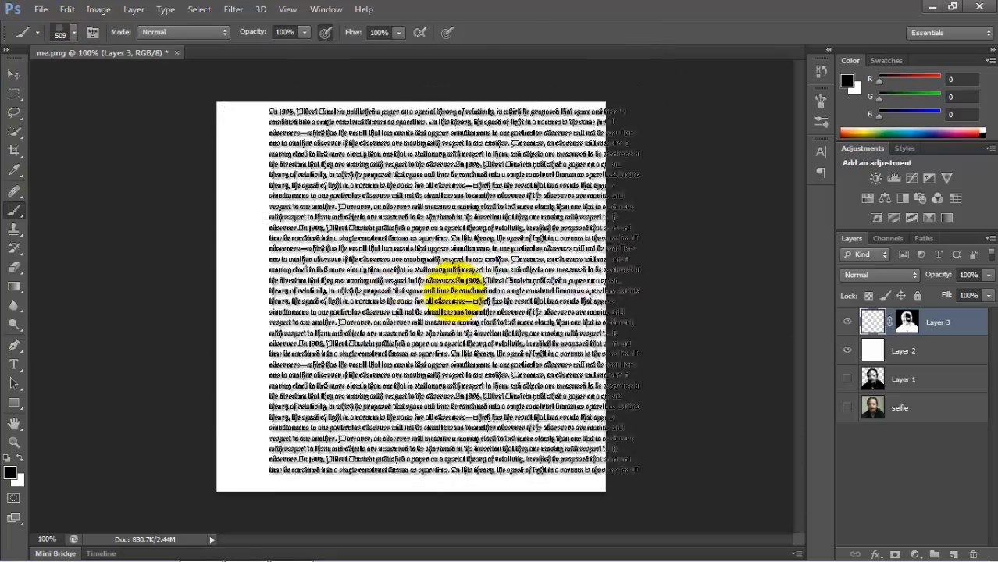
pyautogui.press('[')
pyautogui.press('[')
pyautogui.press('[')
pyautogui.press('[')
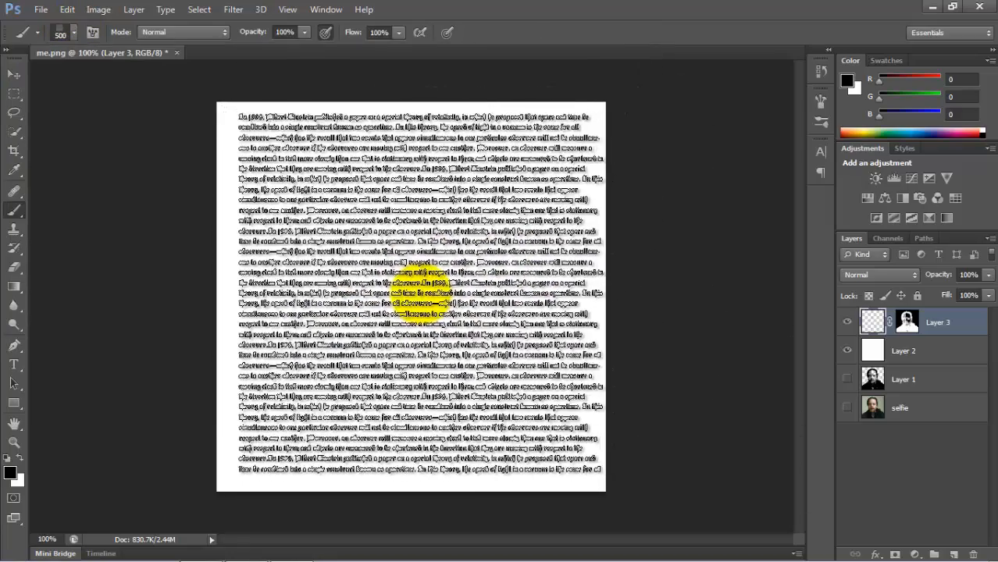
pyautogui.press(']')
pyautogui.press(']')
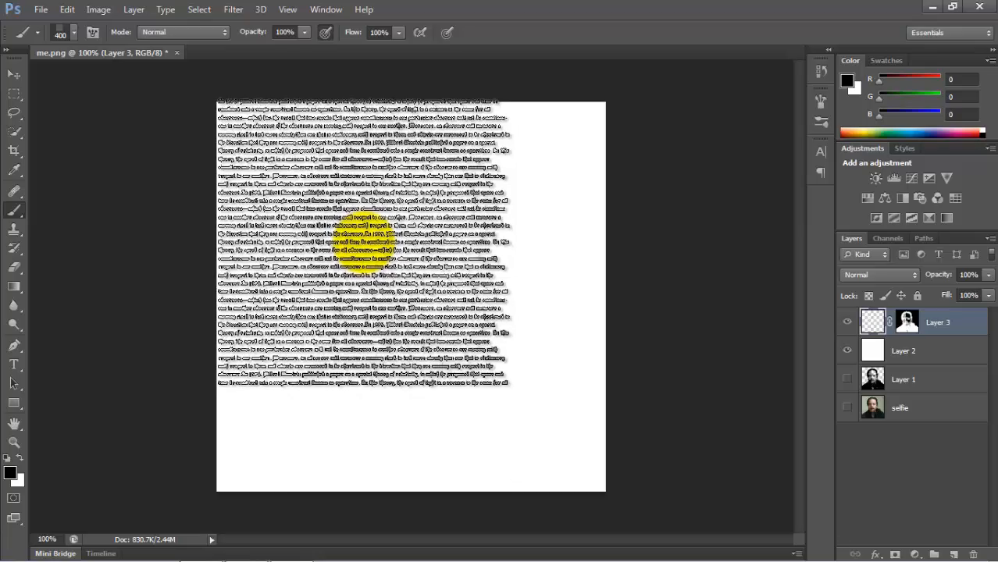
pyautogui.moveTo(363, 243)
pyautogui.mouseDown()
pyautogui.moveTo(473, 251)
pyautogui.moveTo(507, 237)
pyautogui.moveTo(599, 368)
pyautogui.moveTo(606, 403)
pyautogui.moveTo(513, 393)
pyautogui.moveTo(280, 423)
pyautogui.moveTo(211, 413)
pyautogui.moveTo(227, 205)
pyautogui.moveTo(391, 215)
pyautogui.mouseUp()
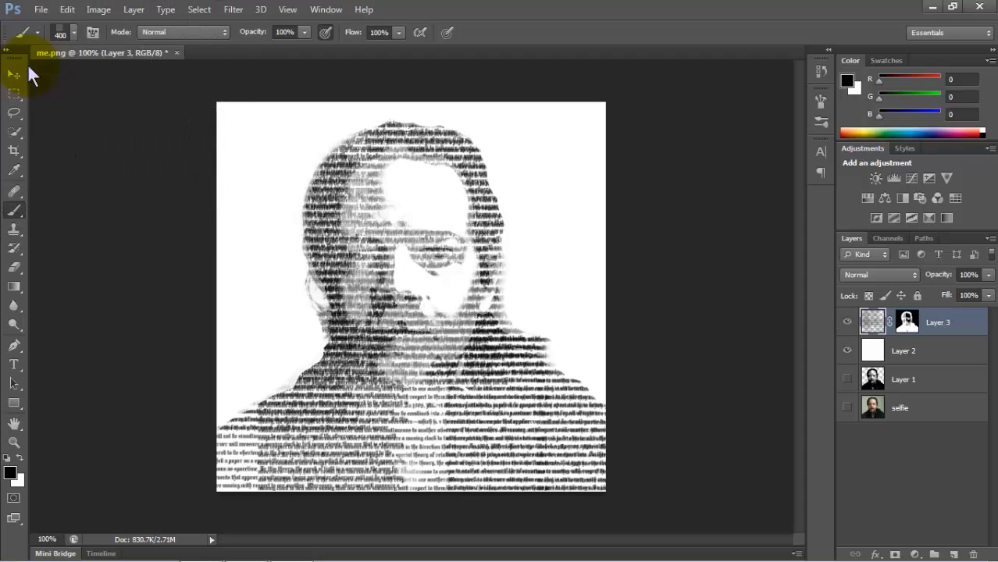
# Add a Gradient Overlay to Layer 3 with the blue-red-yellow gradient, Linear style and an angle of -24°.
pyautogui.click(14, 78)
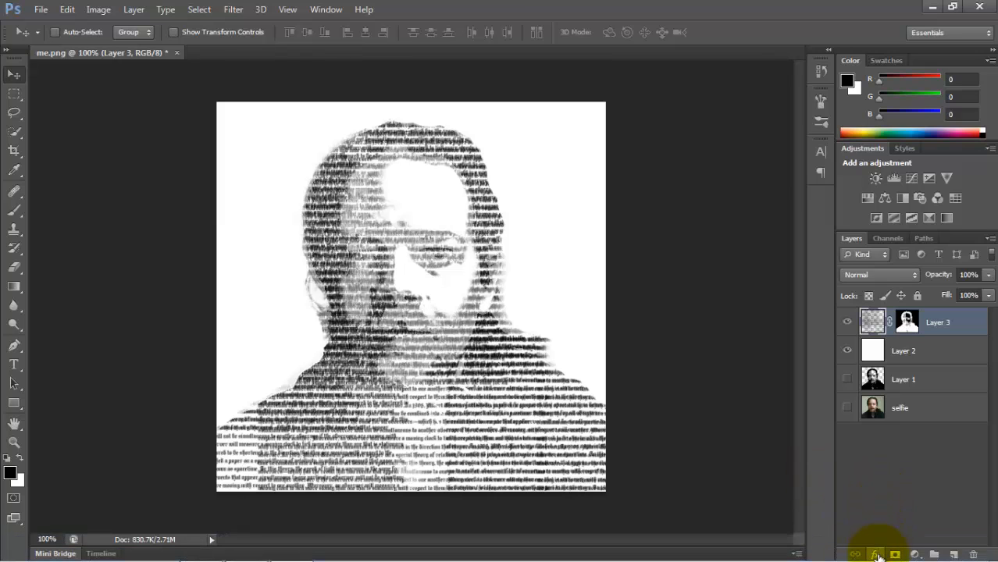
pyautogui.click(876, 555)
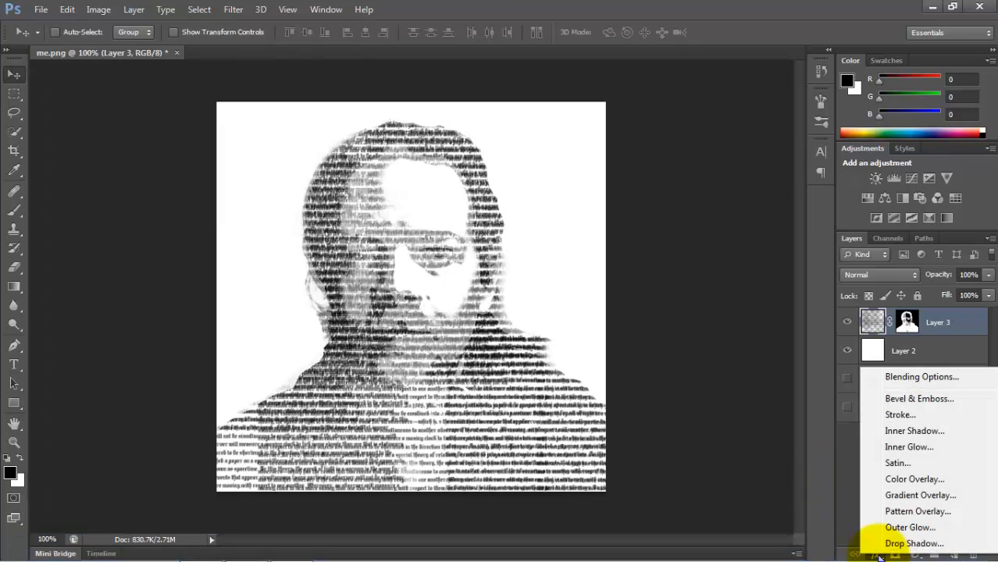
pyautogui.click(906, 497)
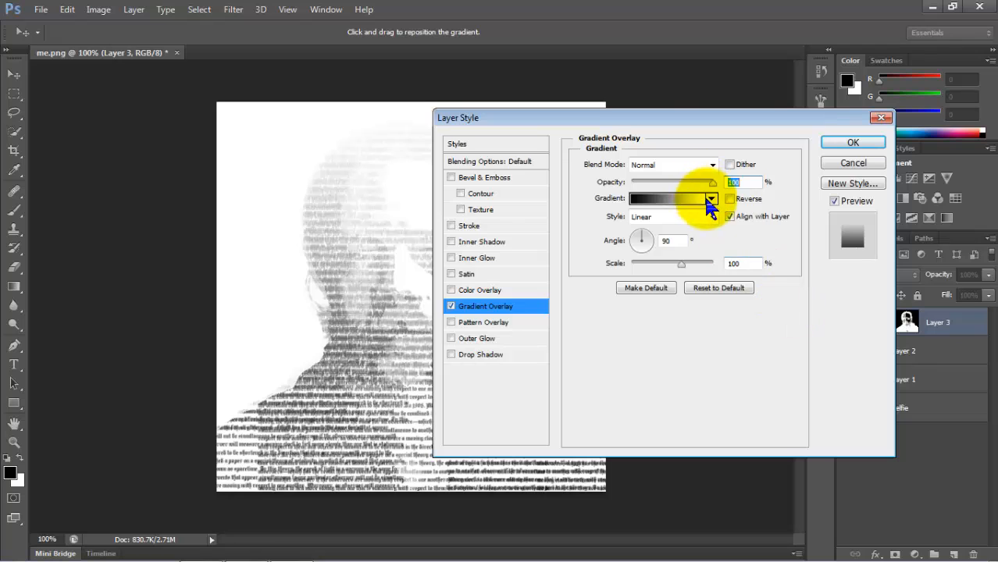
pyautogui.click(711, 200)
pyautogui.click(717, 226)
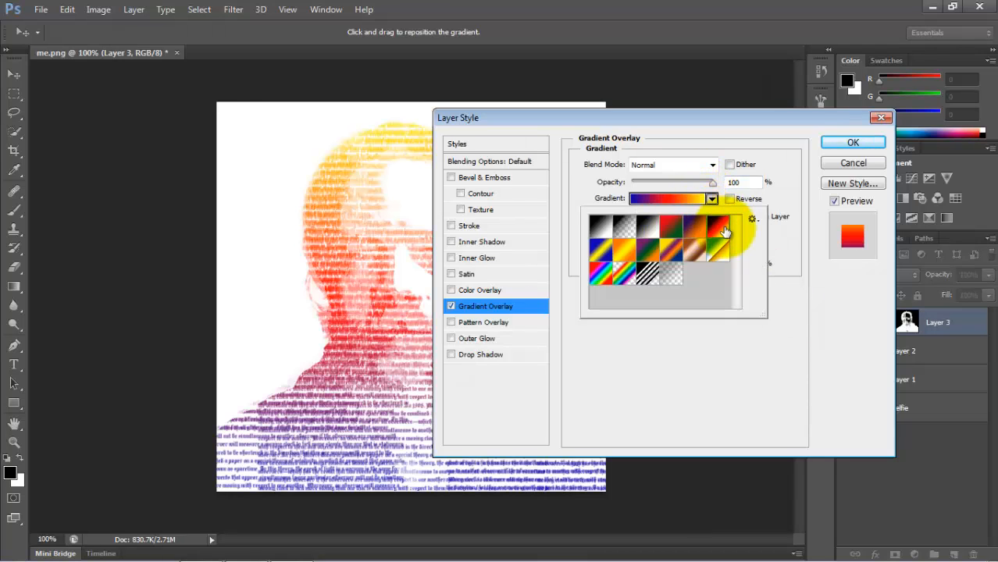
pyautogui.click(727, 341)
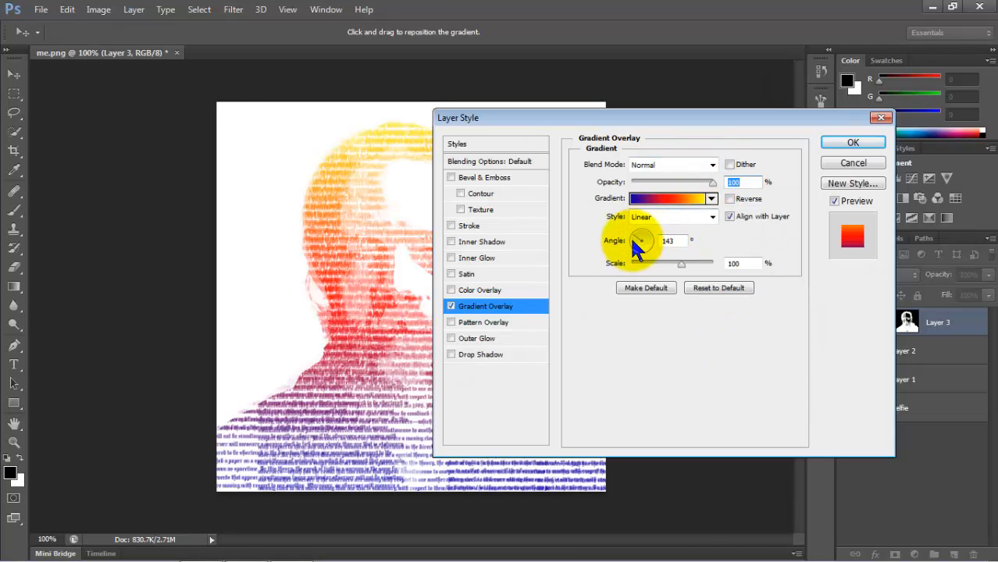
pyautogui.moveTo(629, 238); pyautogui.dragTo(653, 243)
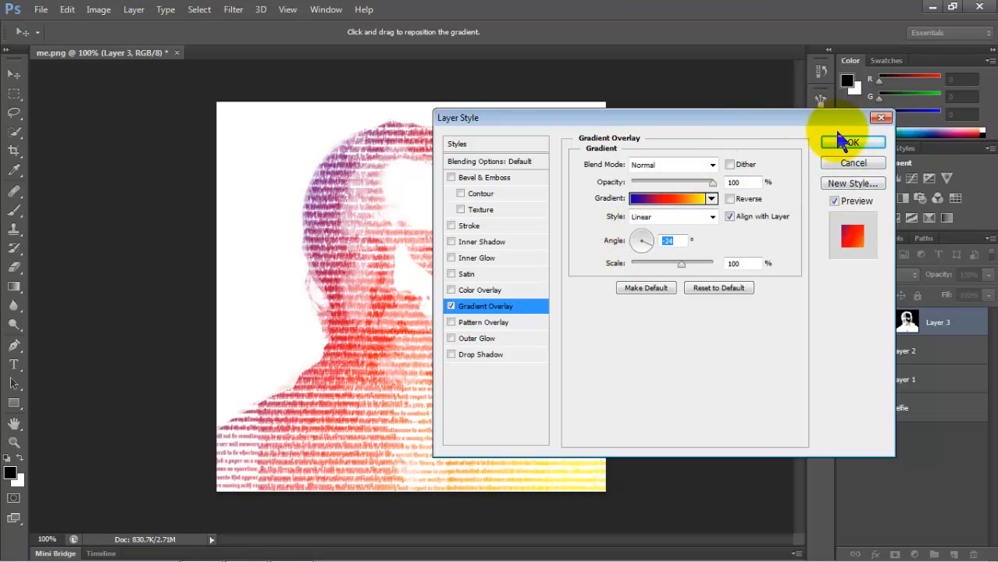
pyautogui.click(851, 143)
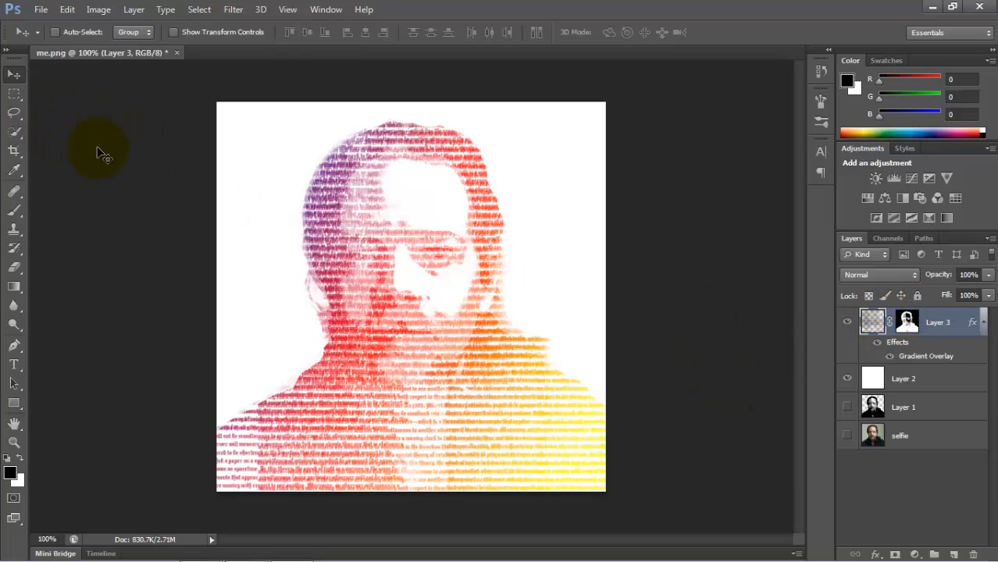
# Paint over the eyes, mouth, neck and jacket on Layer 3 with a black Soft Round brush at 80 px and 30% opacity.
pyautogui.press('b')
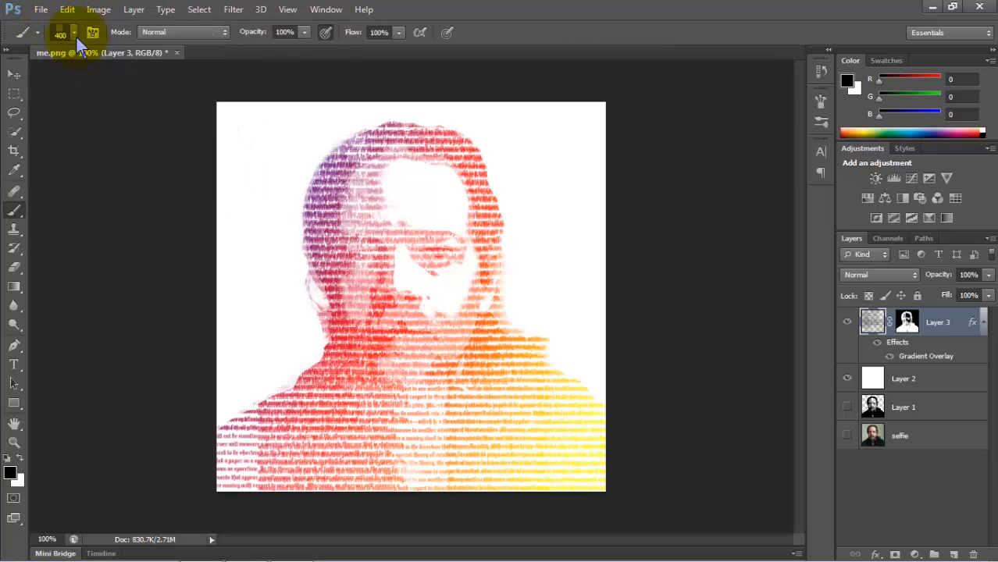
pyautogui.click(75, 35)
pyautogui.scroll(15, 115, 212)
pyautogui.click(57, 150)
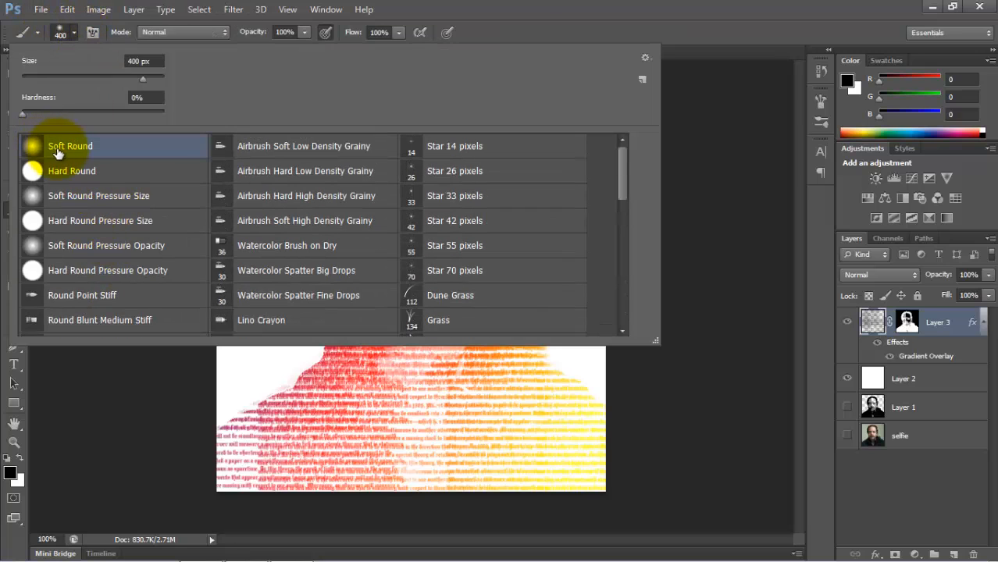
pyautogui.click(65, 152)
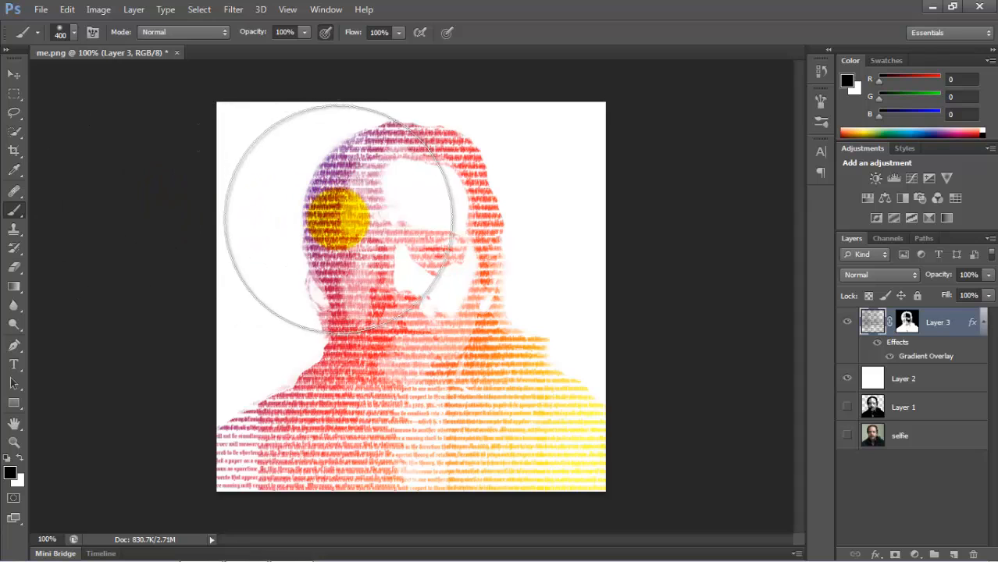
pyautogui.press('[')
pyautogui.press('[')
pyautogui.press('[')
pyautogui.press('[')
pyautogui.press('[')
pyautogui.press('[')
pyautogui.press('[')
pyautogui.press('[')
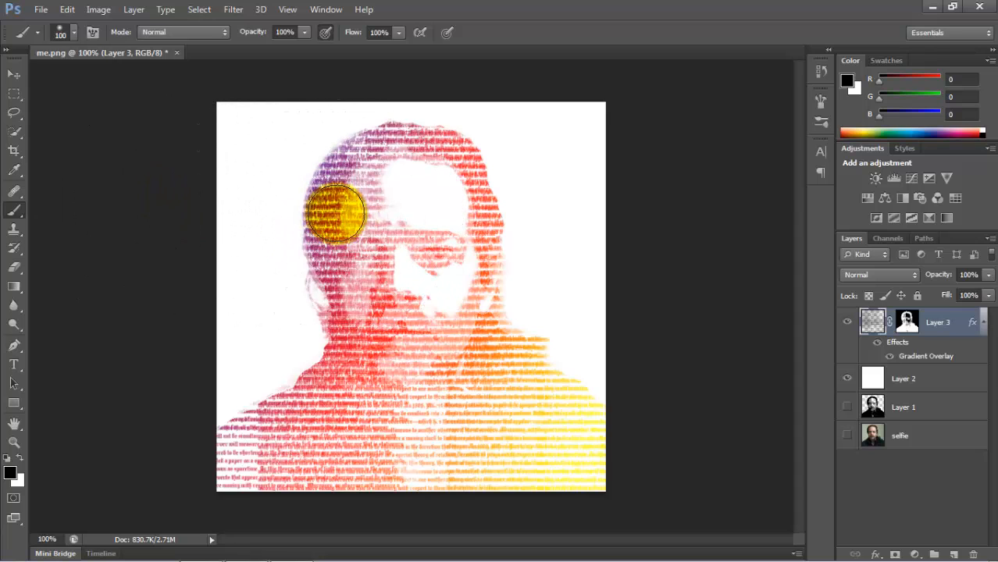
pyautogui.press('[')
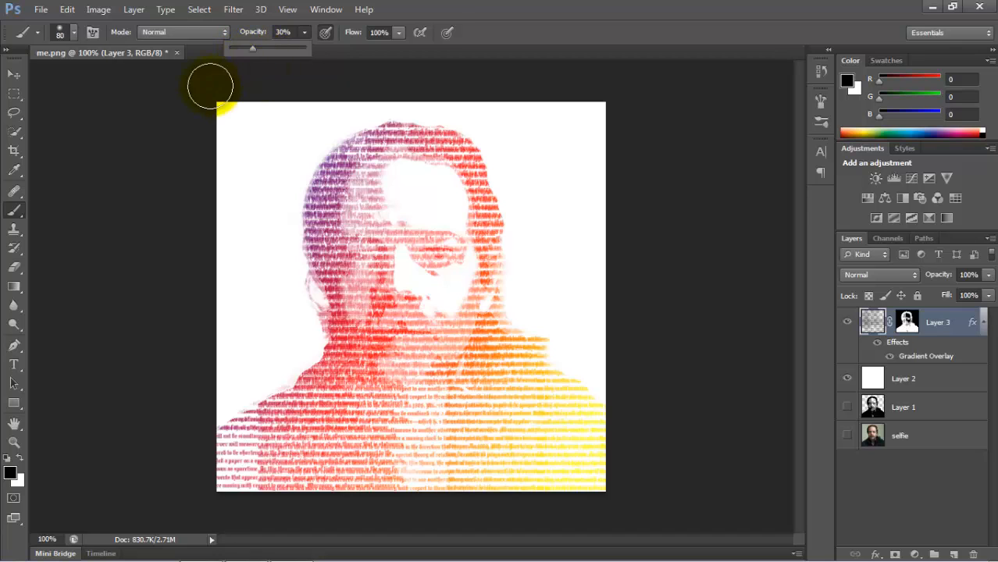
pyautogui.click(123, 127)
pyautogui.moveTo(434, 252)
pyautogui.mouseDown()
pyautogui.moveTo(467, 201)
pyautogui.moveTo(367, 334)
pyautogui.moveTo(414, 349)
pyautogui.mouseUp()
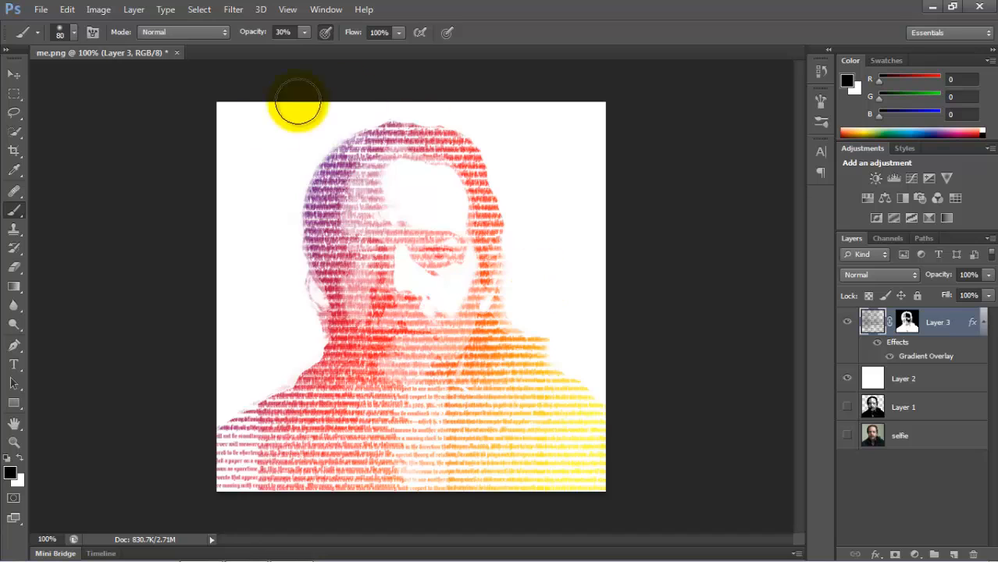
pyautogui.moveTo(439, 252)
pyautogui.mouseDown()
pyautogui.moveTo(360, 252)
pyautogui.moveTo(388, 329)
pyautogui.moveTo(417, 332)
pyautogui.moveTo(381, 268)
pyautogui.moveTo(382, 296)
pyautogui.moveTo(458, 363)
pyautogui.moveTo(430, 400)
pyautogui.moveTo(466, 385)
pyautogui.moveTo(481, 355)
pyautogui.moveTo(486, 389)
pyautogui.moveTo(453, 414)
pyautogui.moveTo(382, 397)
pyautogui.moveTo(380, 385)
pyautogui.moveTo(410, 380)
pyautogui.moveTo(404, 367)
pyautogui.moveTo(344, 370)
pyautogui.moveTo(324, 360)
pyautogui.moveTo(312, 272)
pyautogui.moveTo(325, 320)
pyautogui.moveTo(321, 380)
pyautogui.moveTo(258, 430)
pyautogui.moveTo(370, 430)
pyautogui.moveTo(368, 417)
pyautogui.moveTo(445, 438)
pyautogui.moveTo(531, 413)
pyautogui.moveTo(527, 341)
pyautogui.moveTo(511, 327)
pyautogui.moveTo(582, 402)
pyautogui.moveTo(531, 383)
pyautogui.moveTo(589, 435)
pyautogui.moveTo(590, 447)
pyautogui.moveTo(455, 227)
pyautogui.moveTo(482, 226)
pyautogui.moveTo(488, 241)
pyautogui.moveTo(467, 164)
pyautogui.moveTo(411, 161)
pyautogui.moveTo(345, 193)
pyautogui.moveTo(358, 156)
pyautogui.moveTo(452, 245)
pyautogui.moveTo(433, 326)
pyautogui.moveTo(377, 447)
pyautogui.moveTo(589, 427)
pyautogui.mouseUp()
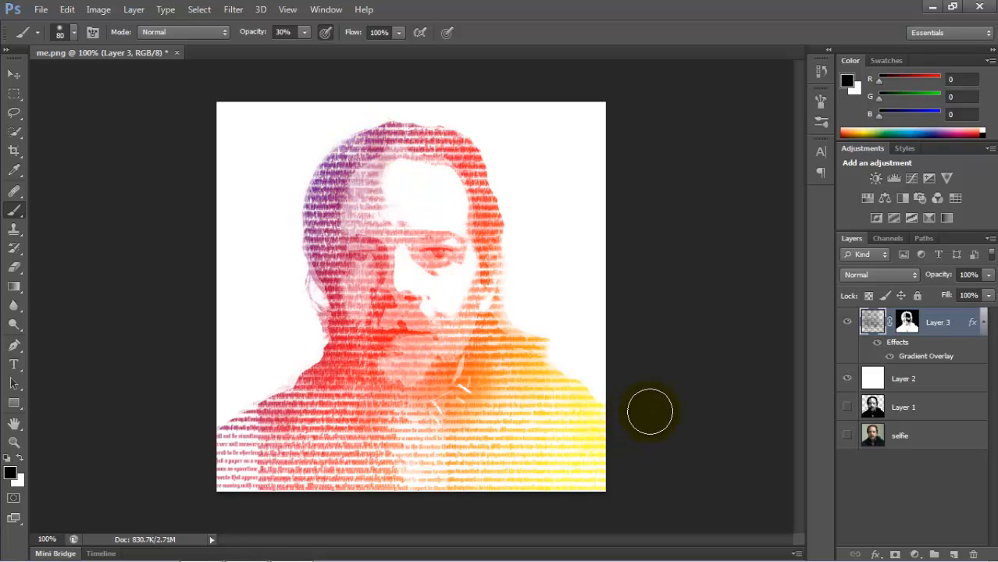